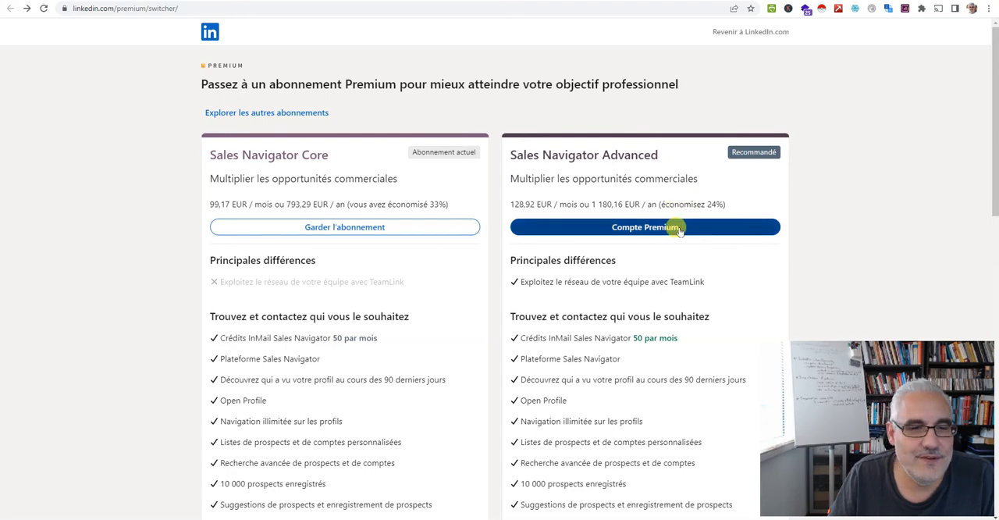
Compare the Sales Navigator Core and Sales Navigator Advanced subscription plans, and return to the Sales Navigator home page
scroll(515, 306, down, 1)
scroll(515, 306, up, 1)
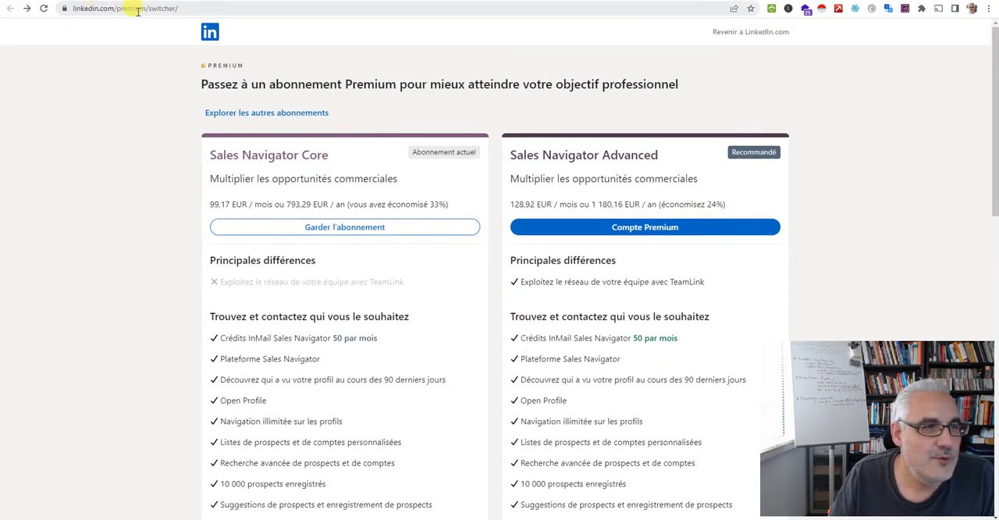
scroll(562, 252, down, 1)
scroll(568, 262, up, 1)
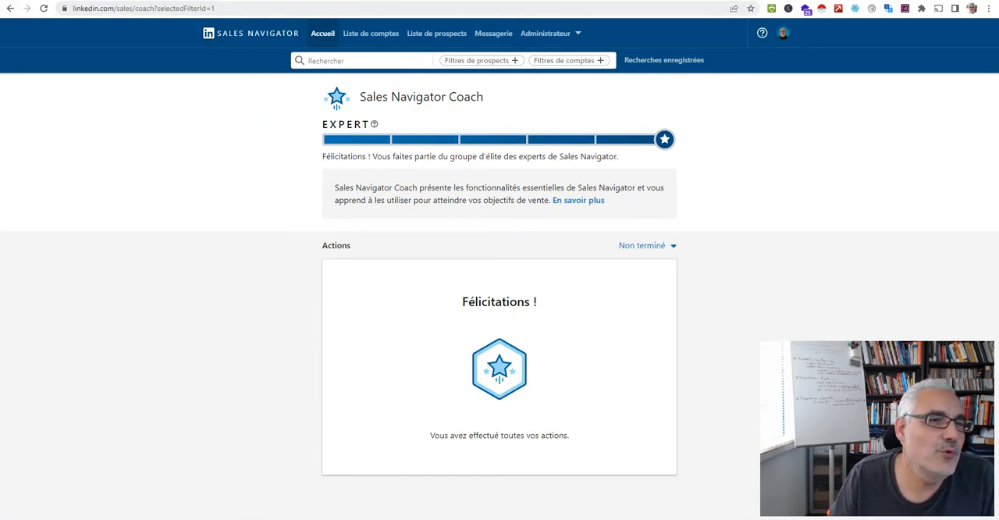
click(322, 33)
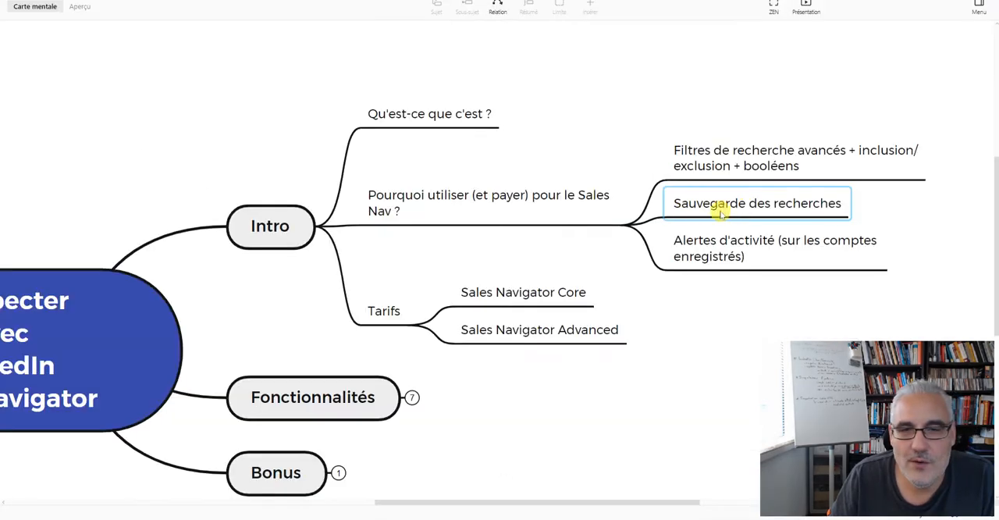
Collapse the Intro branch of the mind map and expand the Fonctionnalités branch
scroll(718, 277, down, 3)
scroll(718, 276, left, 3)
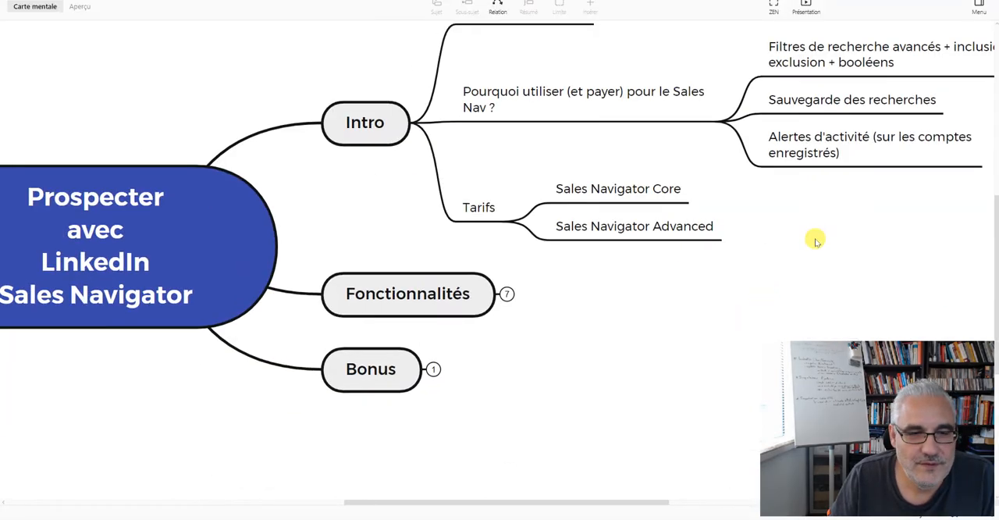
click(420, 123)
click(506, 247)
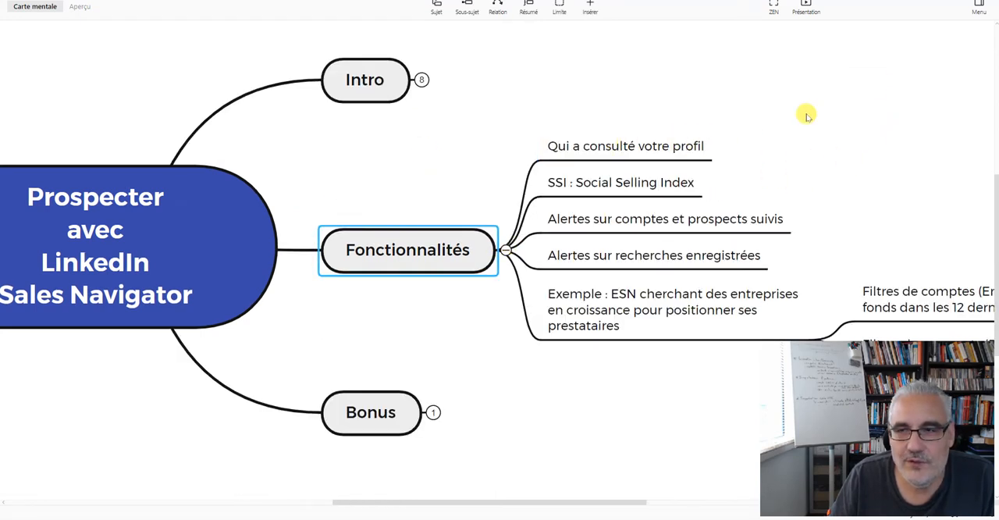
Switch to Sales Navigator and examine the profile view trend on the "Qui a consulté votre profil ?" page
key(alt+Tab)
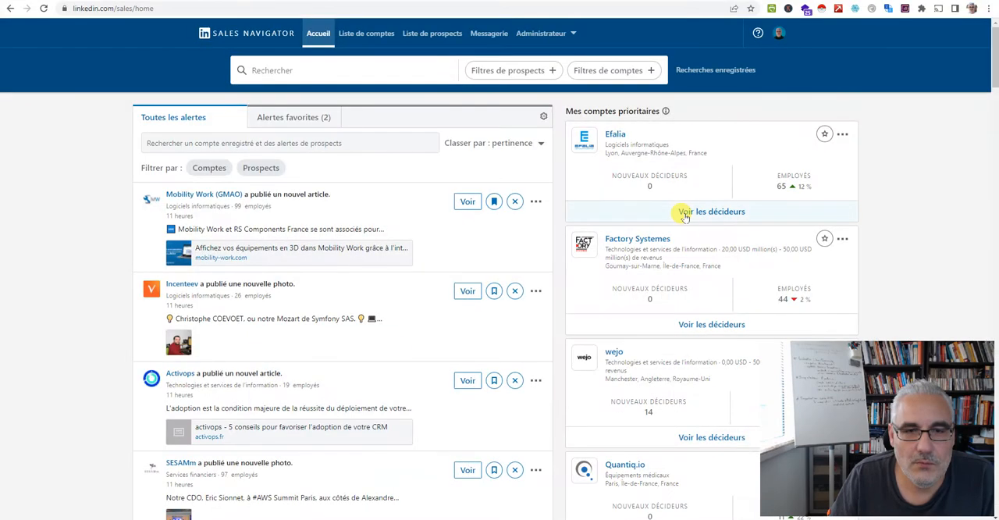
click(775, 40)
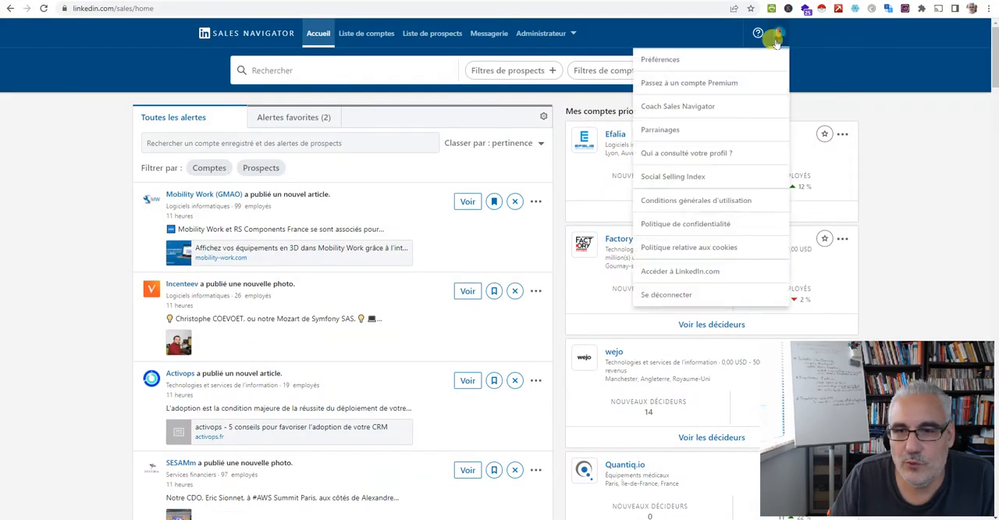
click(691, 153)
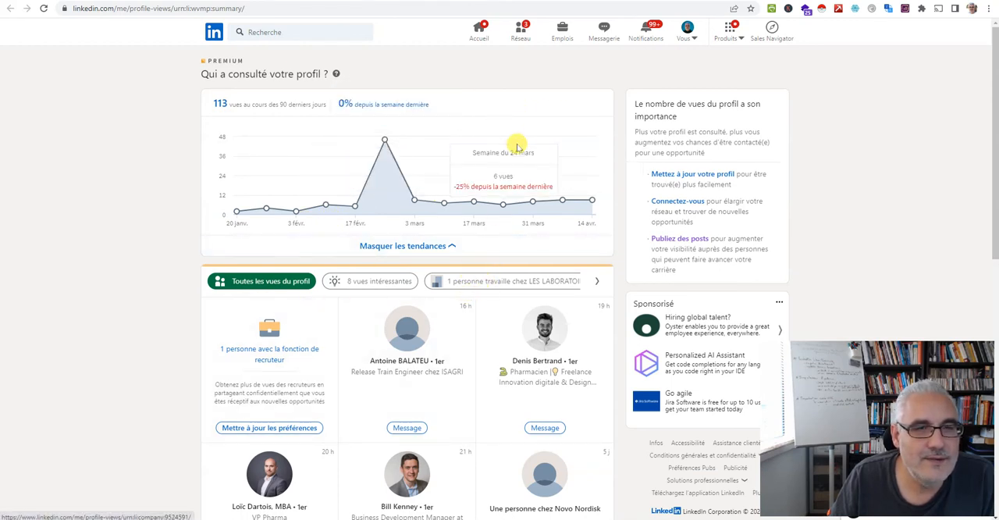
mouse_move(382, 154)
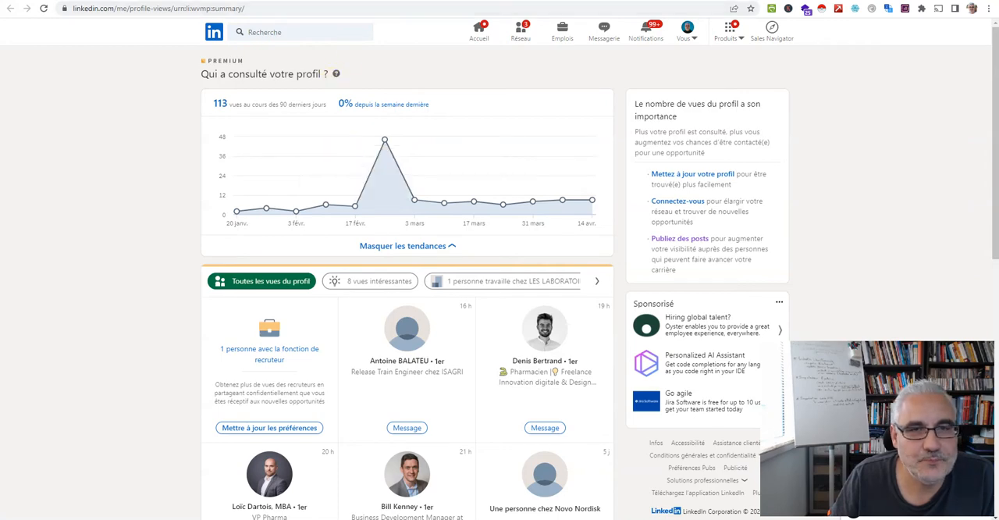
click(331, 2)
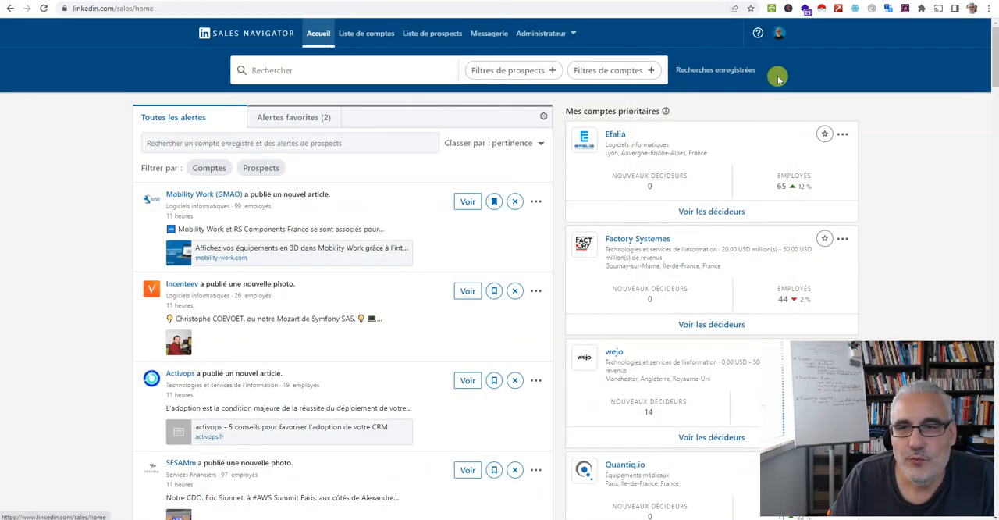
Open the Social Selling Index page and examine the score, its four factors and the team, industry and network comparisons
click(777, 33)
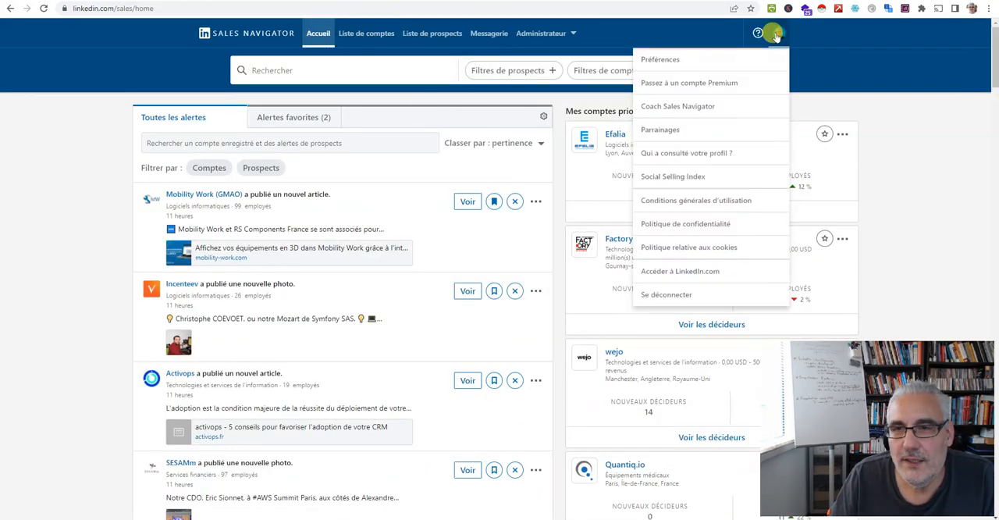
click(683, 178)
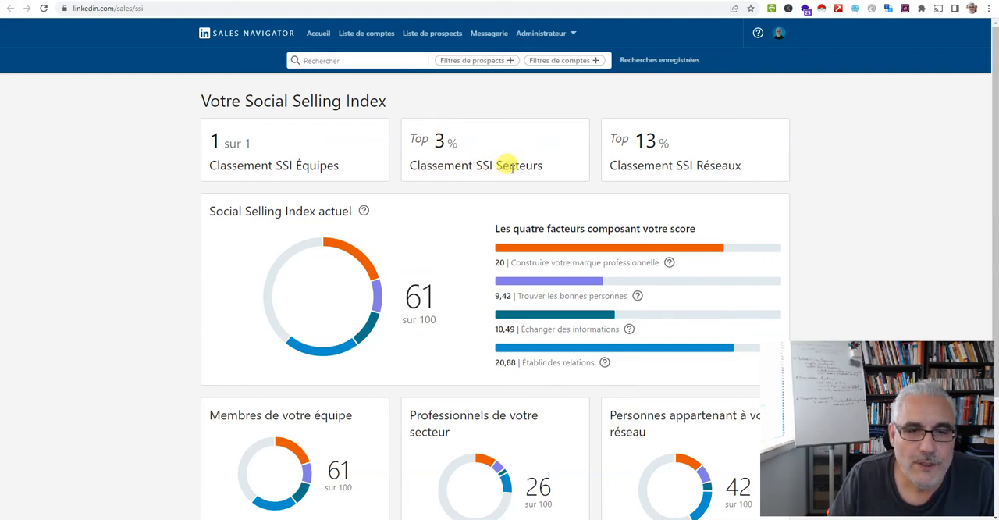
scroll(503, 164, down, 3)
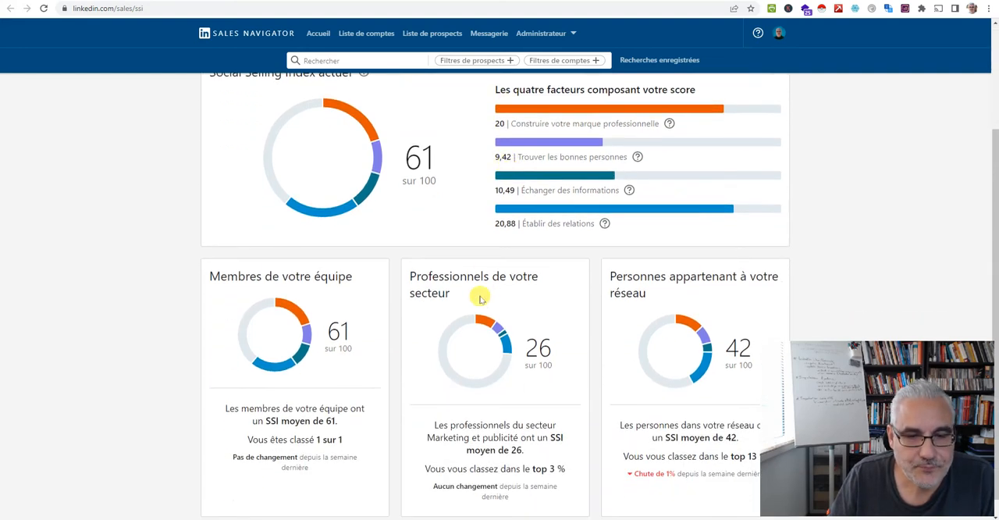
scroll(476, 305, down, 1)
scroll(593, 312, up, 3)
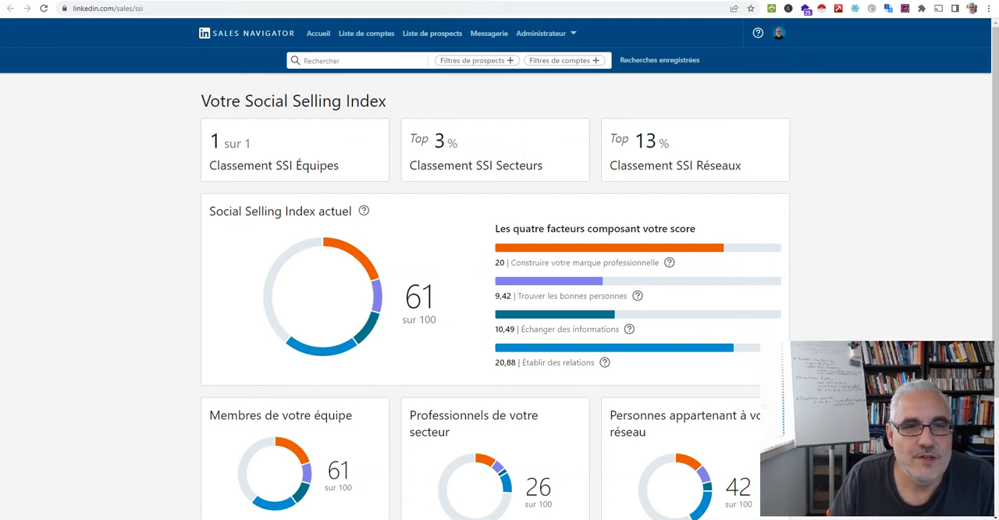
click(461, 1)
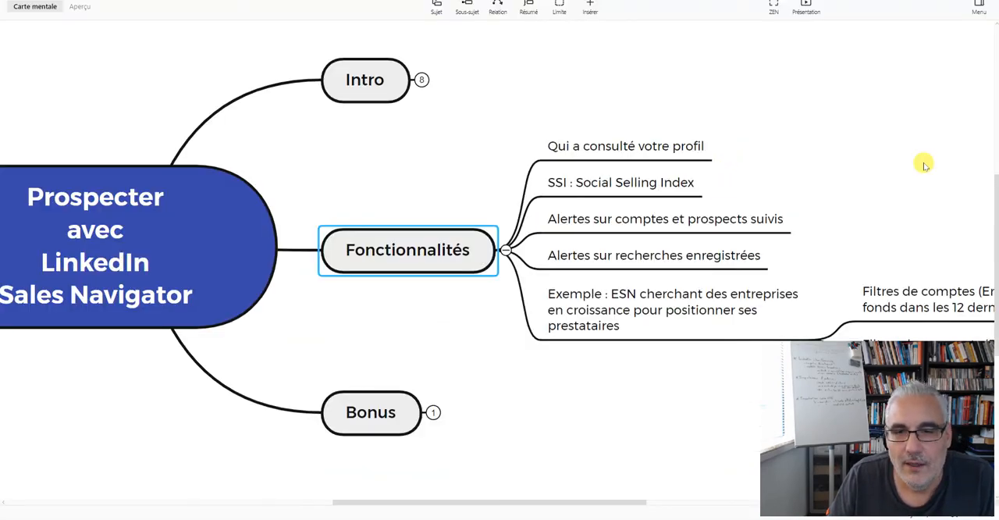
Review the account alerts on the home page and try the bookmark option of the Incenteev photo alert
drag(926, 161, 794, 140)
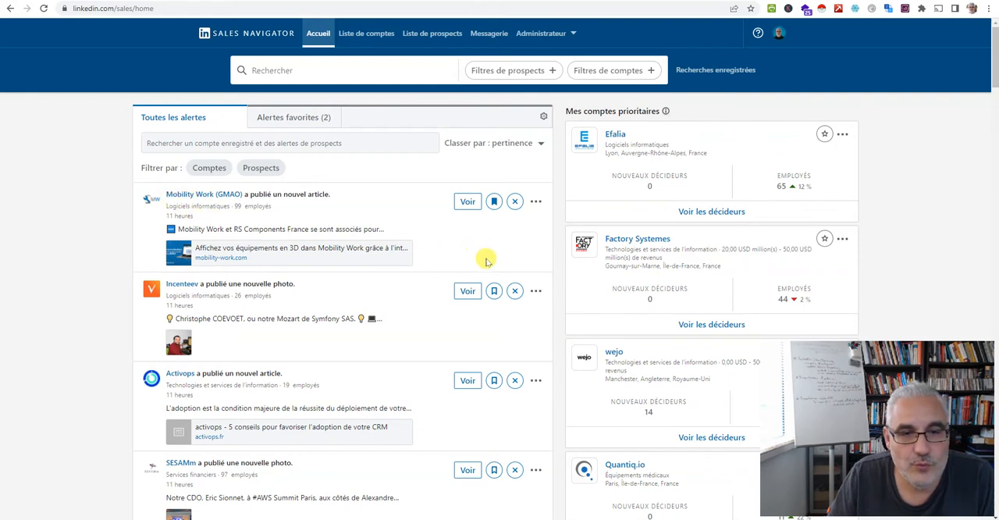
click(494, 293)
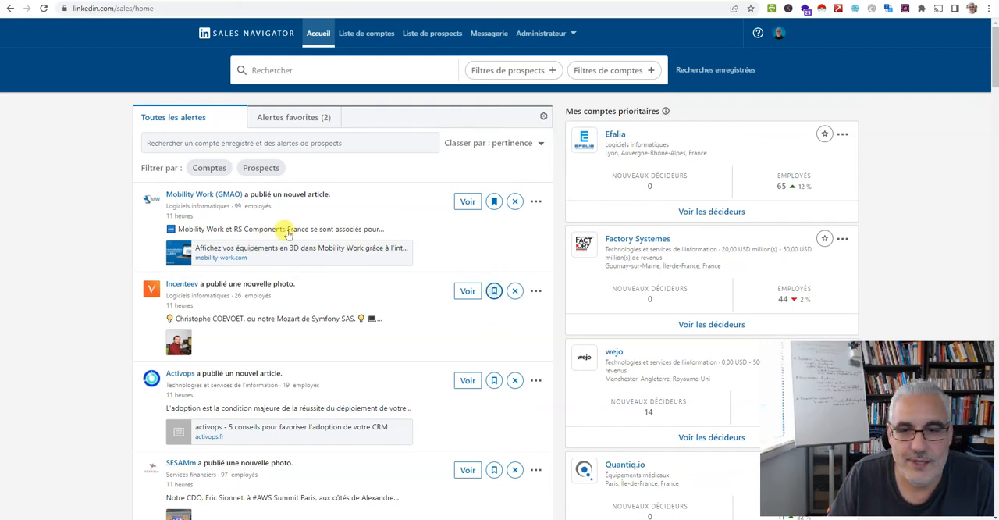
mouse_move(386, 229)
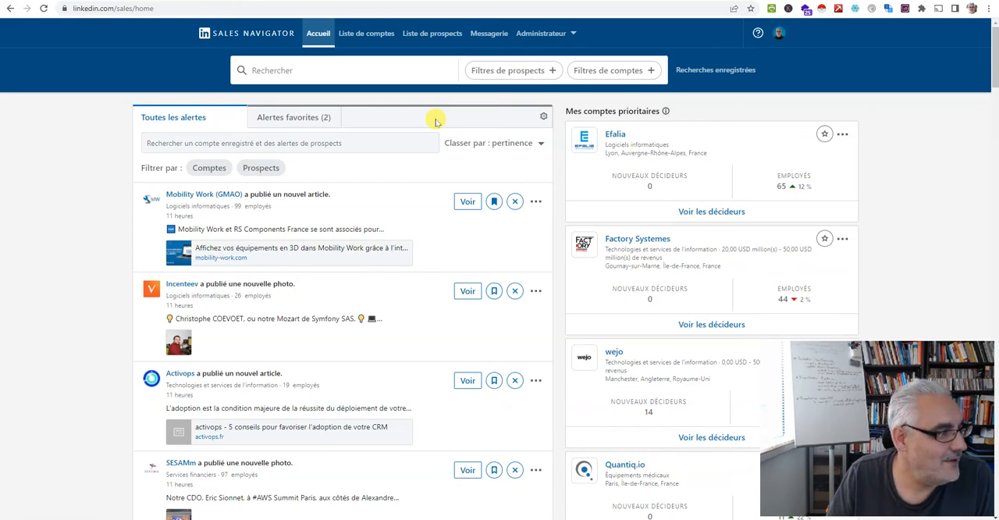
Consult the feature list in the mind map, and open the saved prospect searches in Sales Navigator
key(alt+Tab)
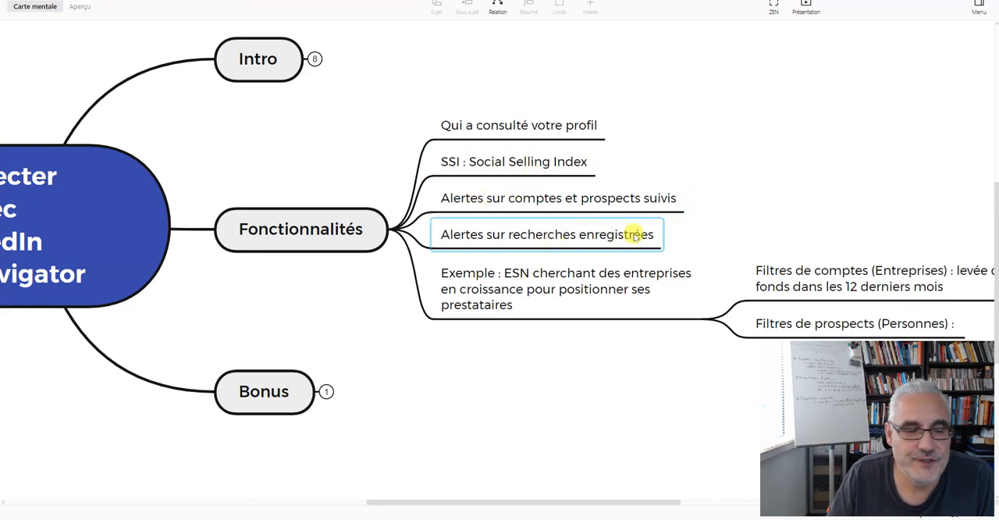
key(alt+Tab)
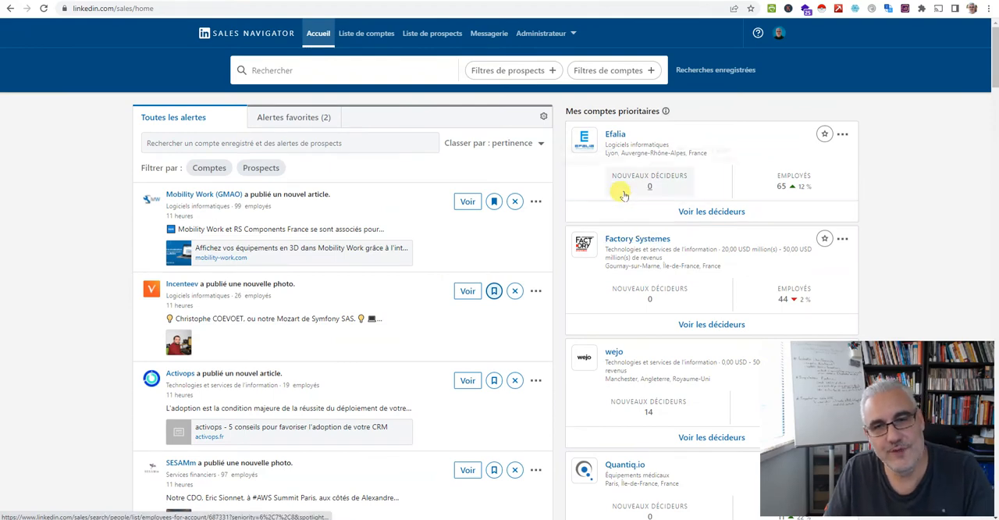
click(715, 71)
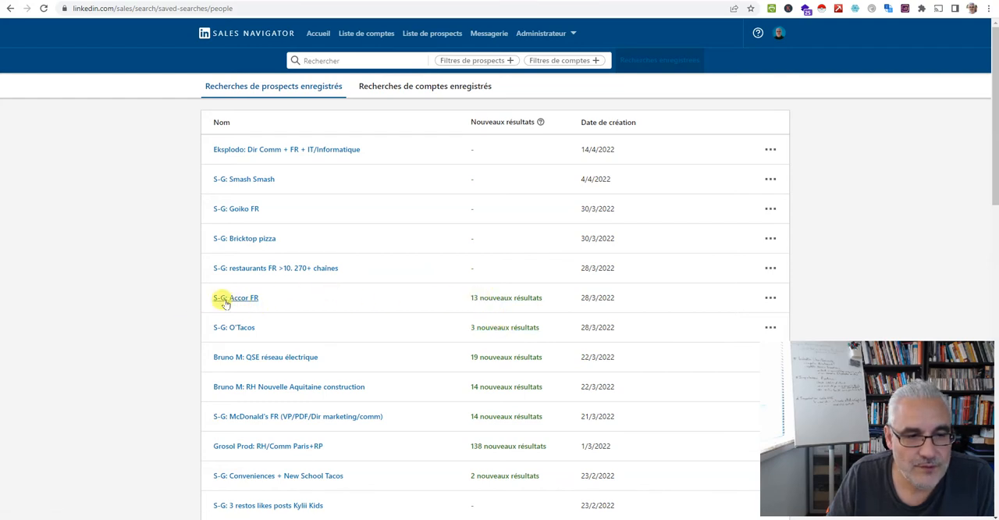
Examine the new results and applied filters of the saved search "S-G: Accor FR", and return to the home page
click(506, 298)
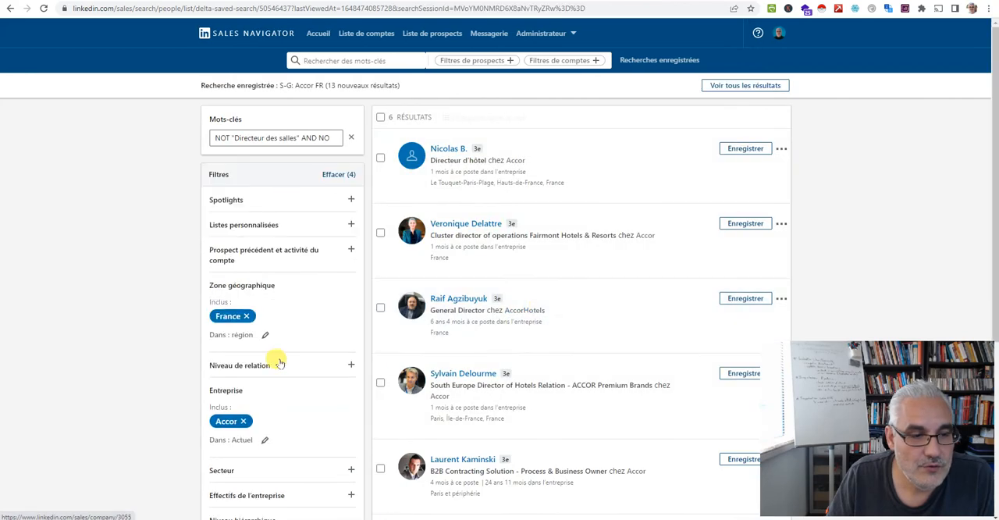
scroll(283, 364, down, 4)
scroll(274, 348, up, 4)
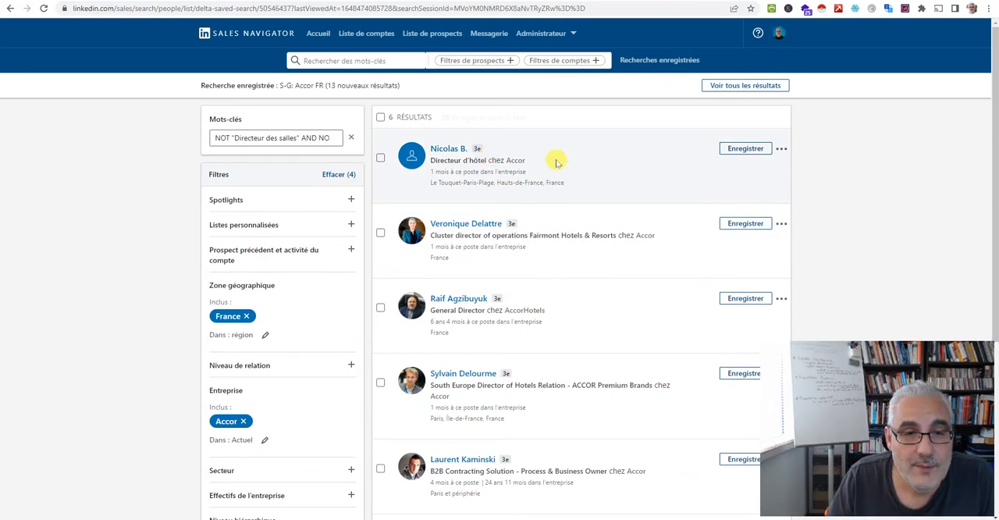
scroll(320, 242, down, 4)
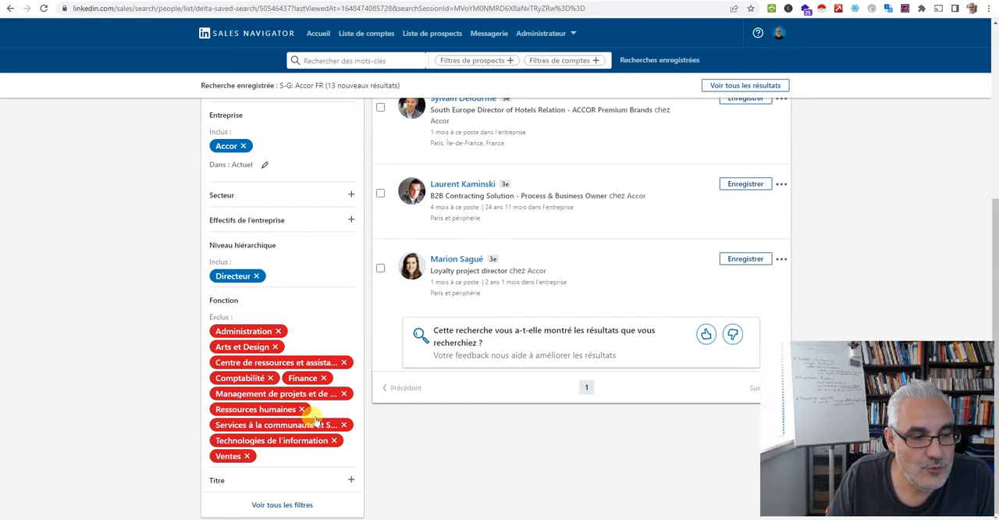
scroll(451, 171, up, 5)
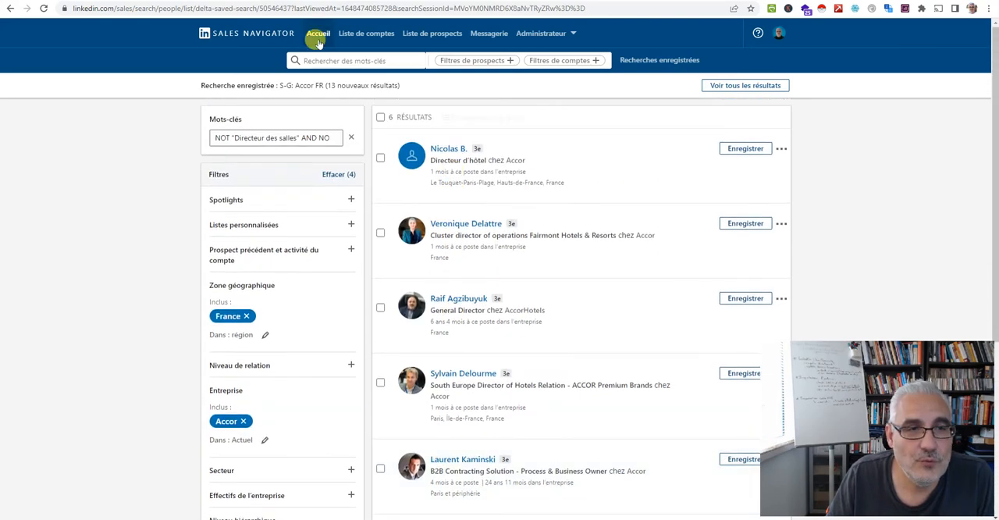
click(319, 39)
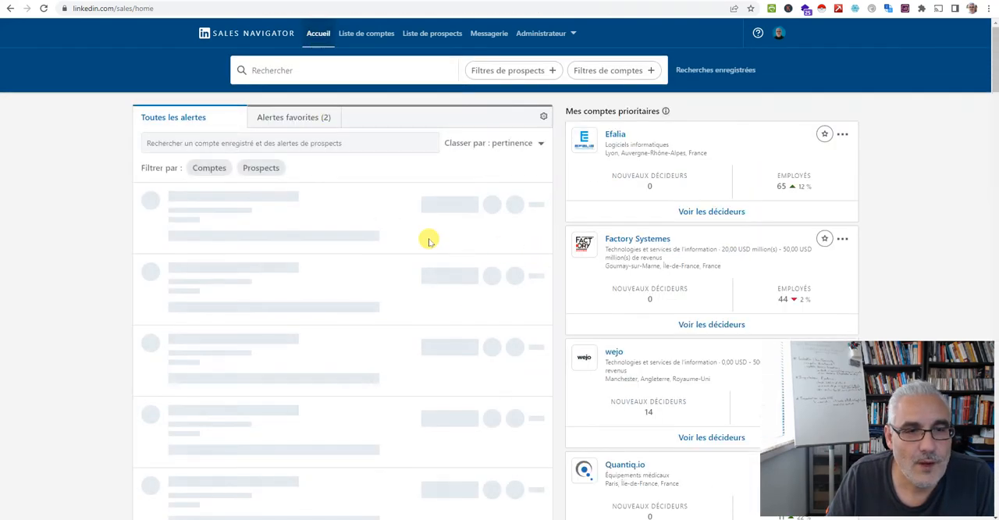
Review the ESN example with its filters in the mind map, and open the account filters in Sales Navigator
key(alt+Tab)
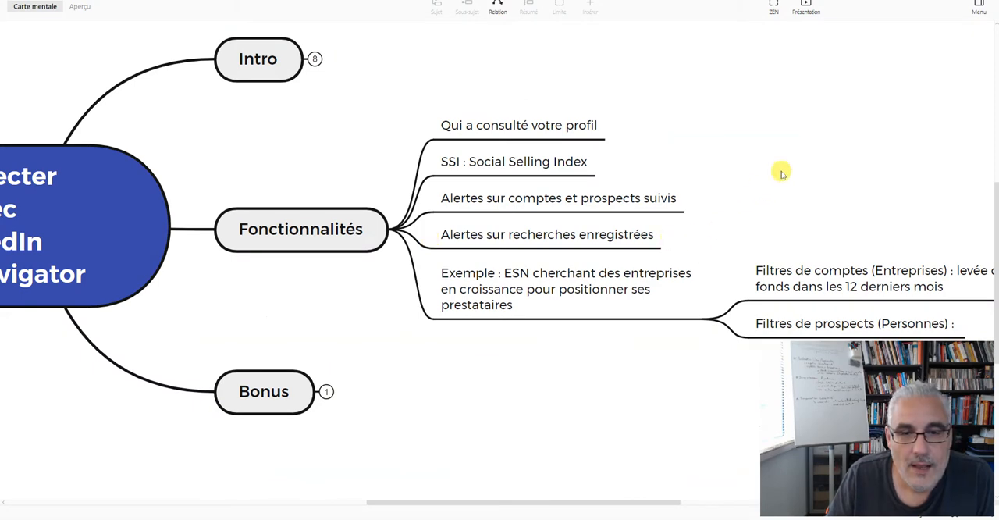
drag(831, 156, 702, 130)
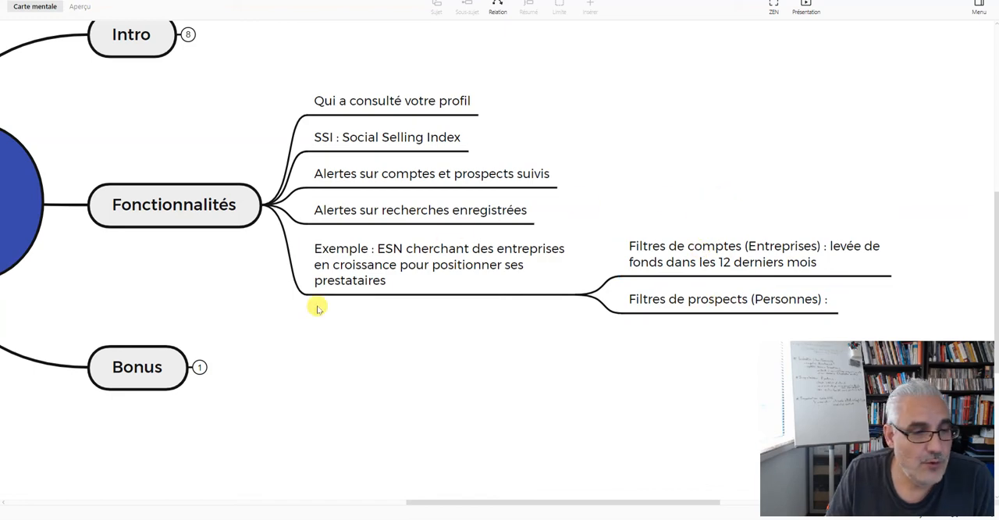
drag(448, 362, 501, 395)
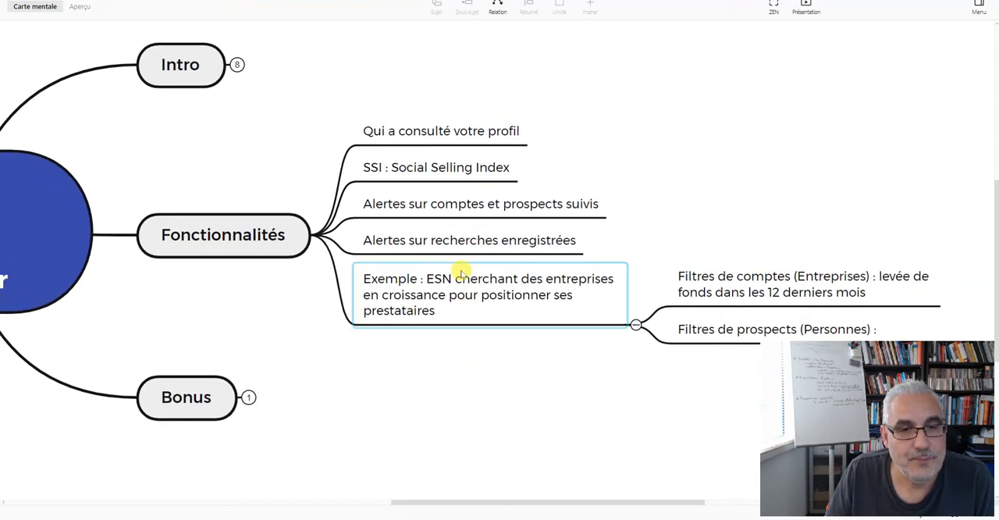
key(alt+Tab)
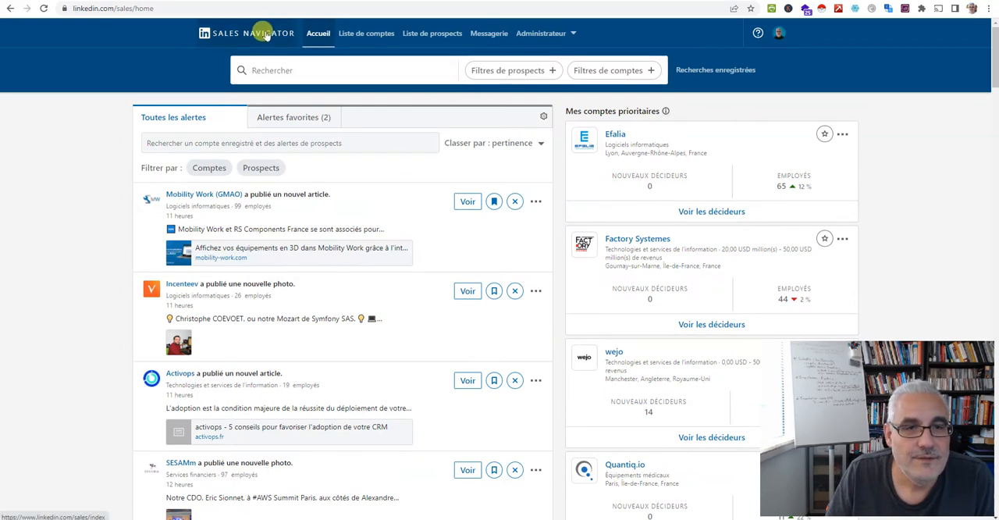
click(609, 71)
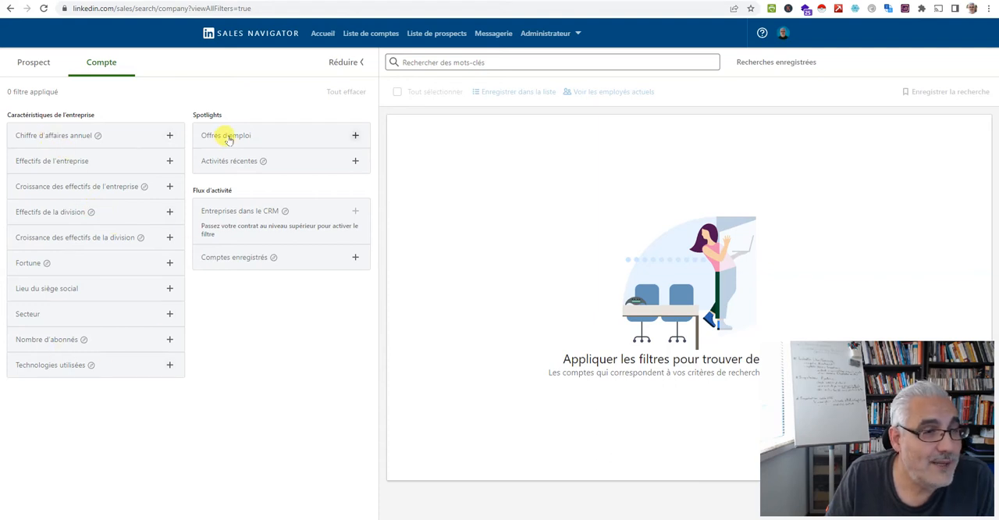
Explore the annual revenue filter's currency options, choosing EUR, and collapse the filter without adding a range
click(66, 137)
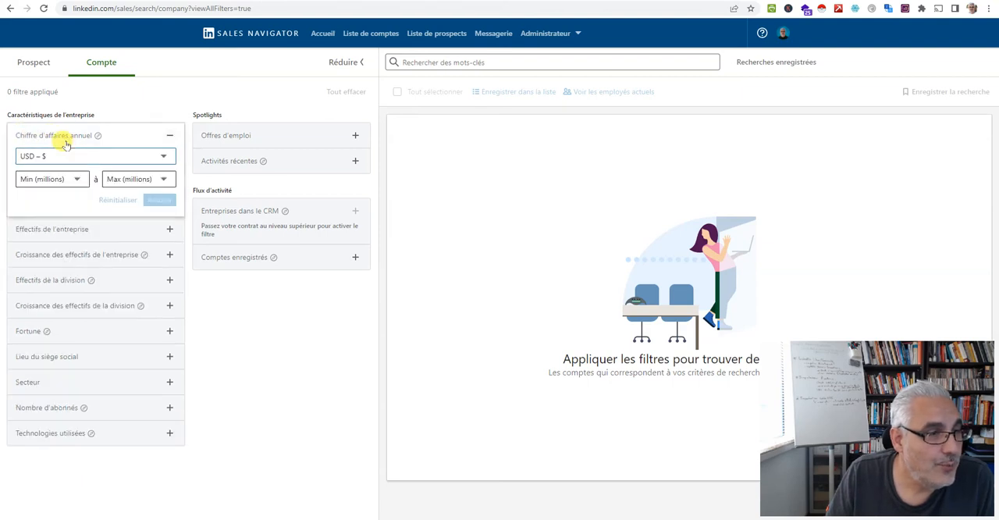
click(125, 158)
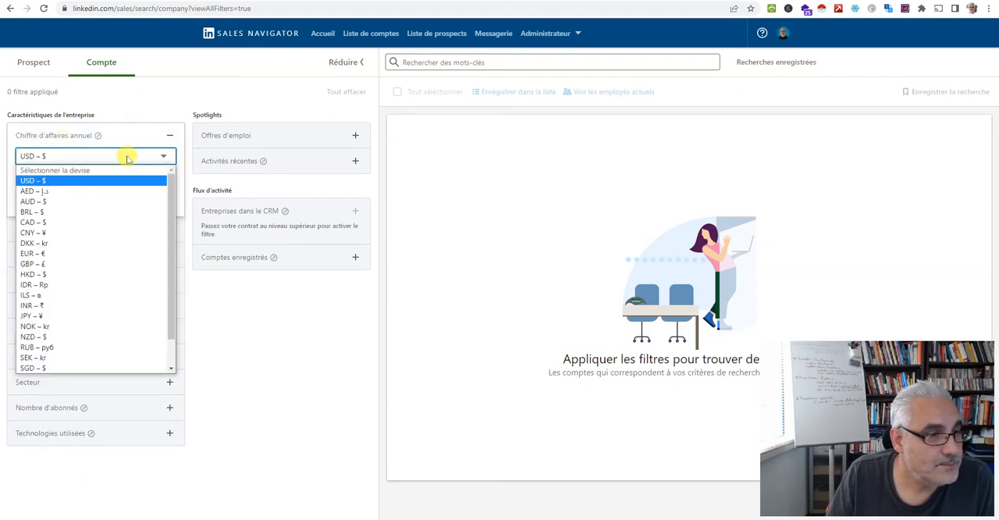
click(45, 253)
click(152, 92)
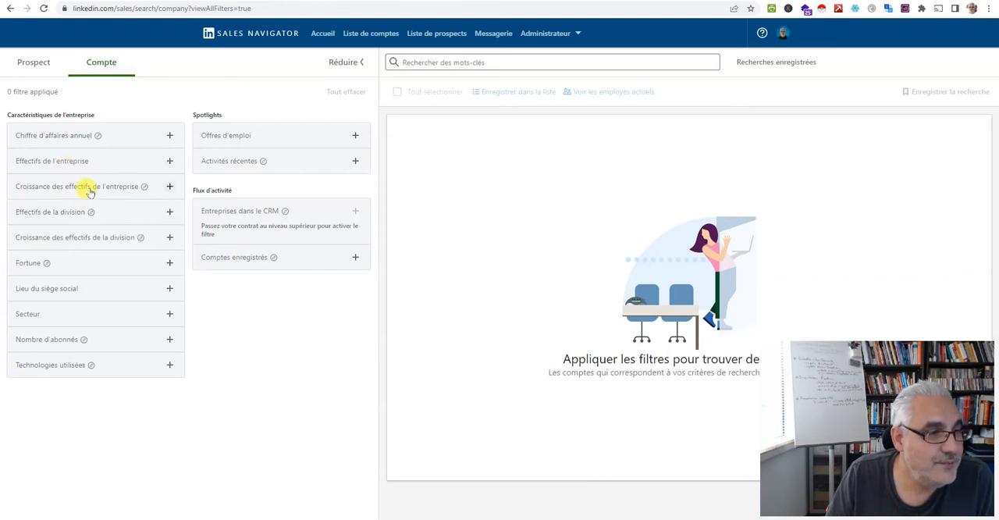
Inspect the departments offered by the division headcount filter and collapse it without applying anything
click(69, 212)
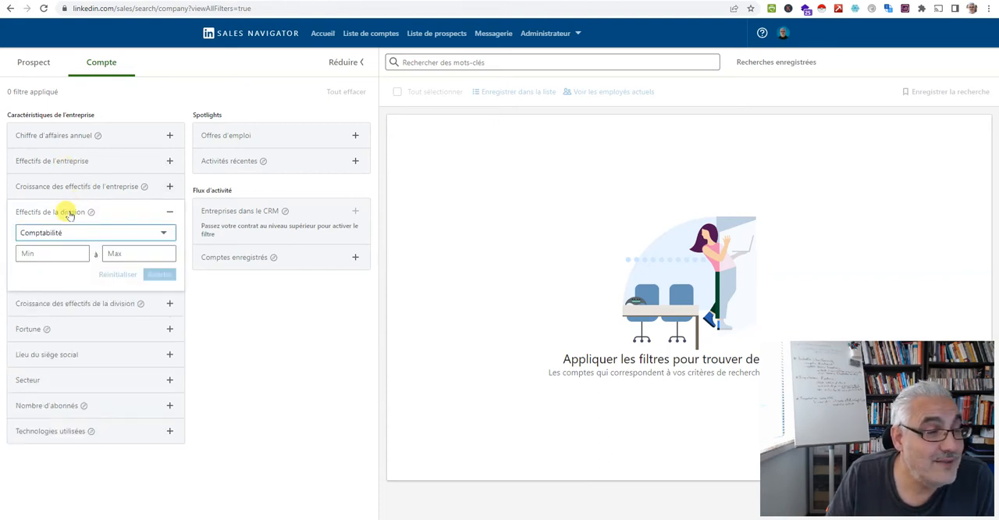
click(123, 235)
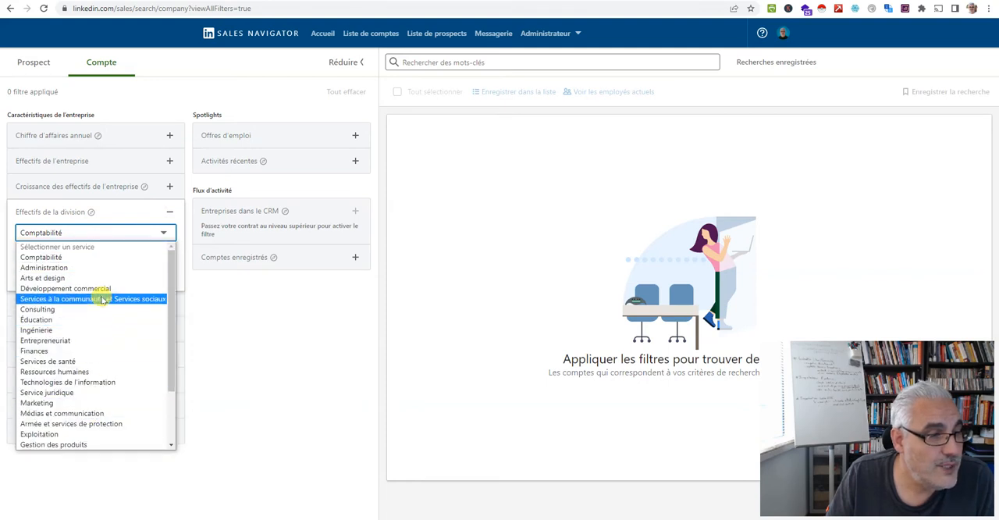
click(122, 205)
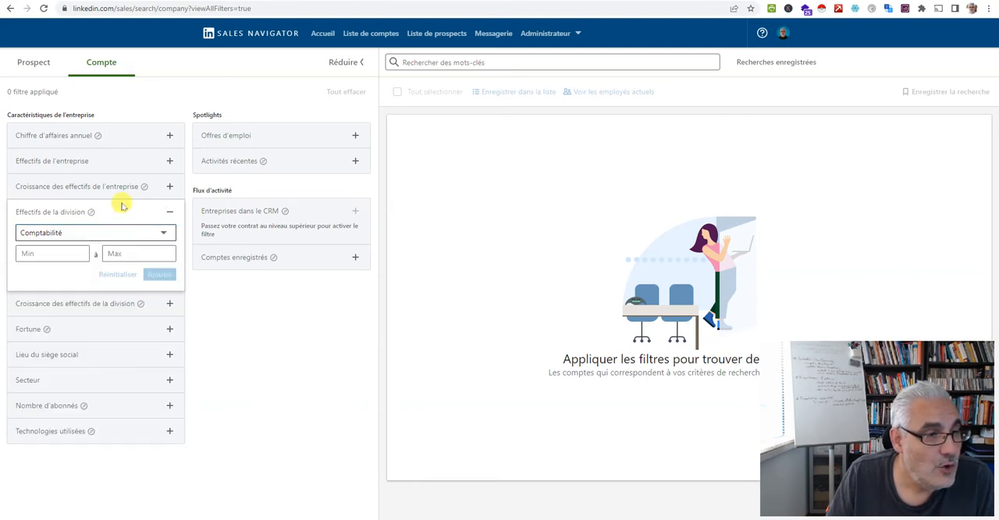
click(168, 213)
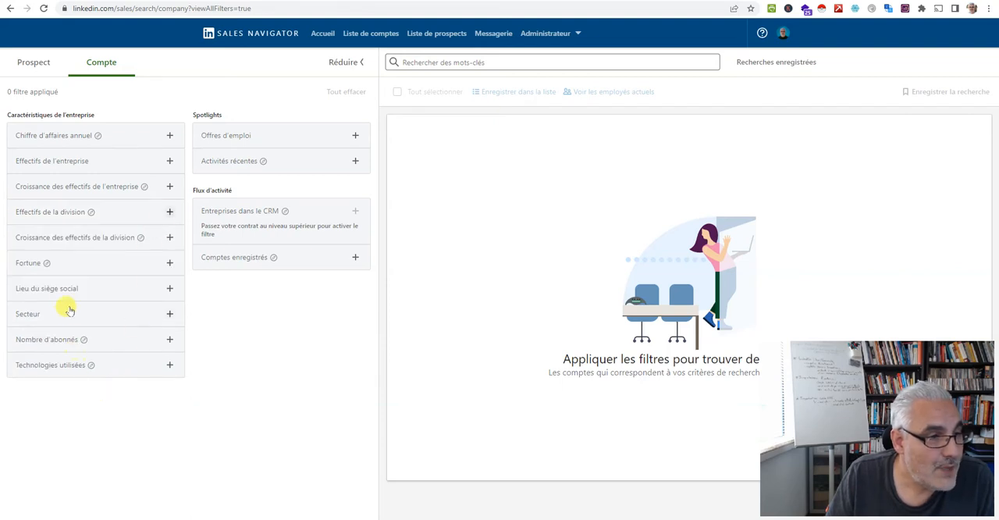
Look over the options of the Fortune filter and the recent activities filter, closing each one again
click(23, 264)
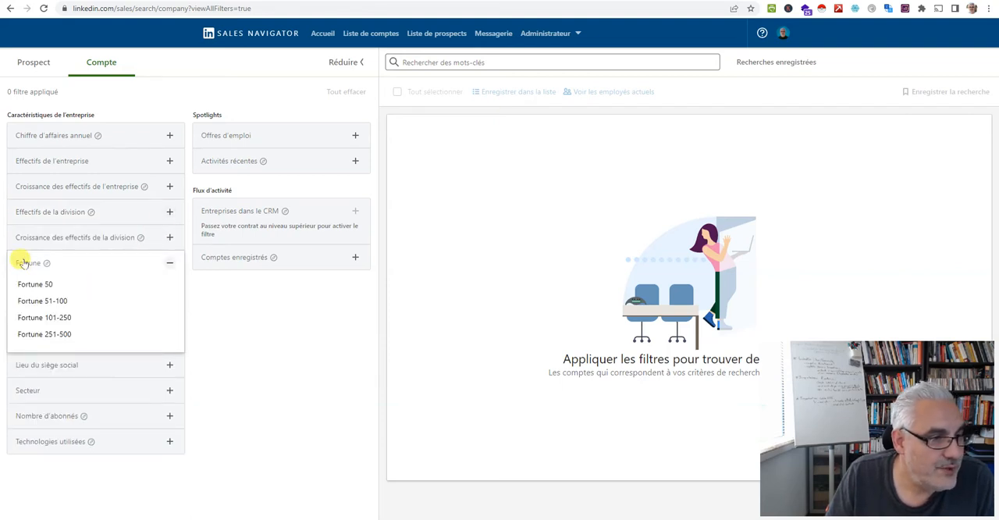
click(24, 264)
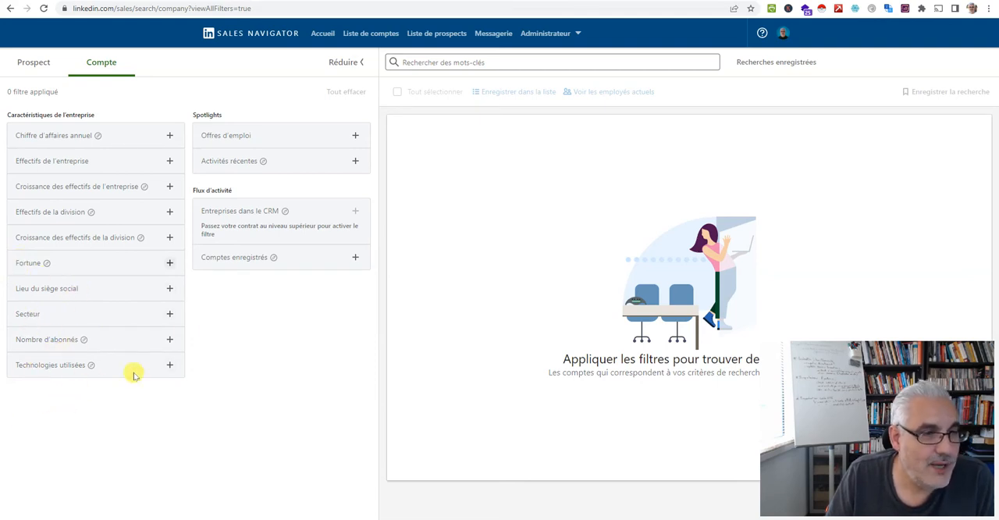
click(234, 164)
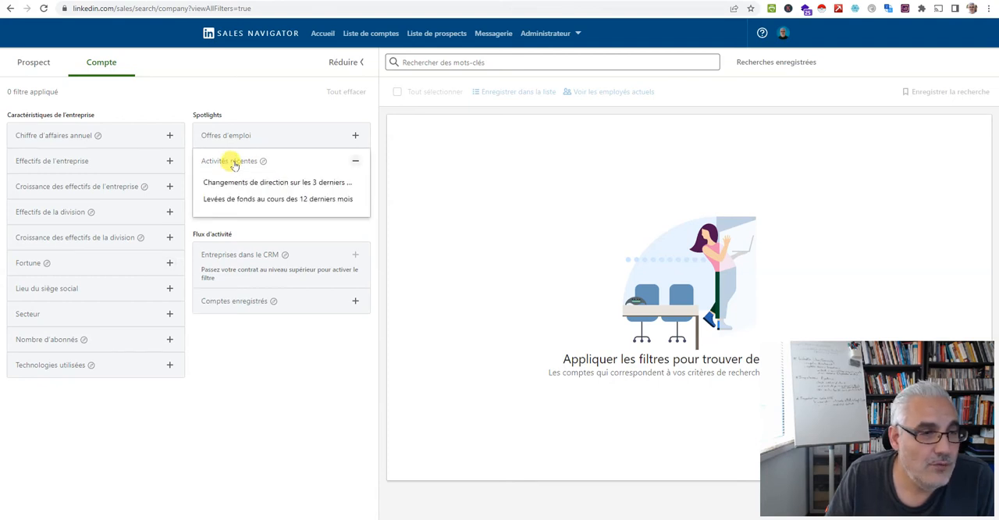
click(234, 164)
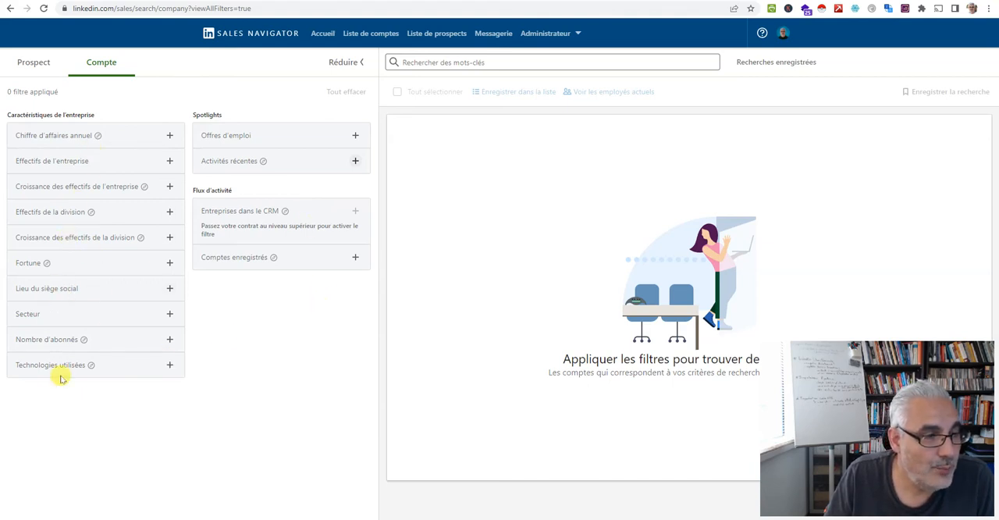
Filter the accounts by the sector Logiciels informatiques and by headquarters location France
click(45, 313)
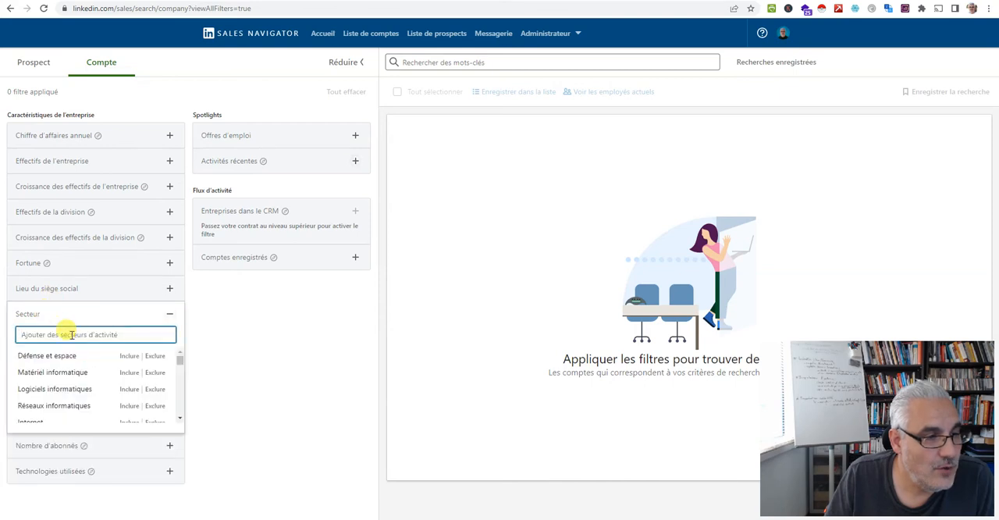
click(71, 391)
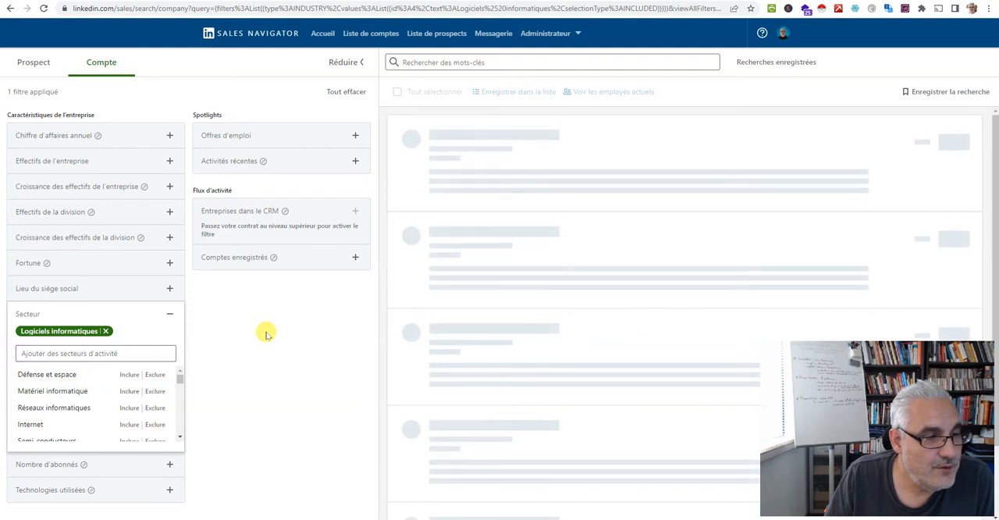
click(89, 288)
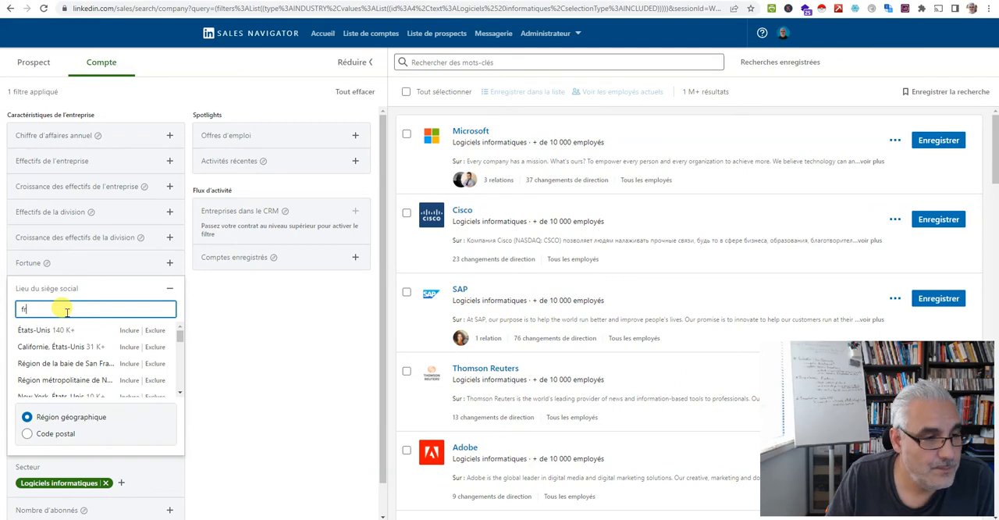
click(42, 331)
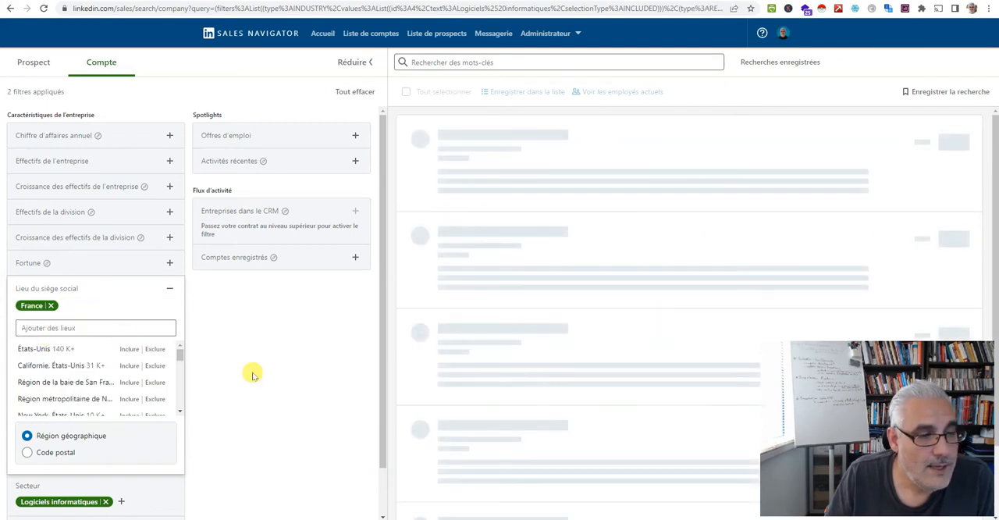
click(167, 288)
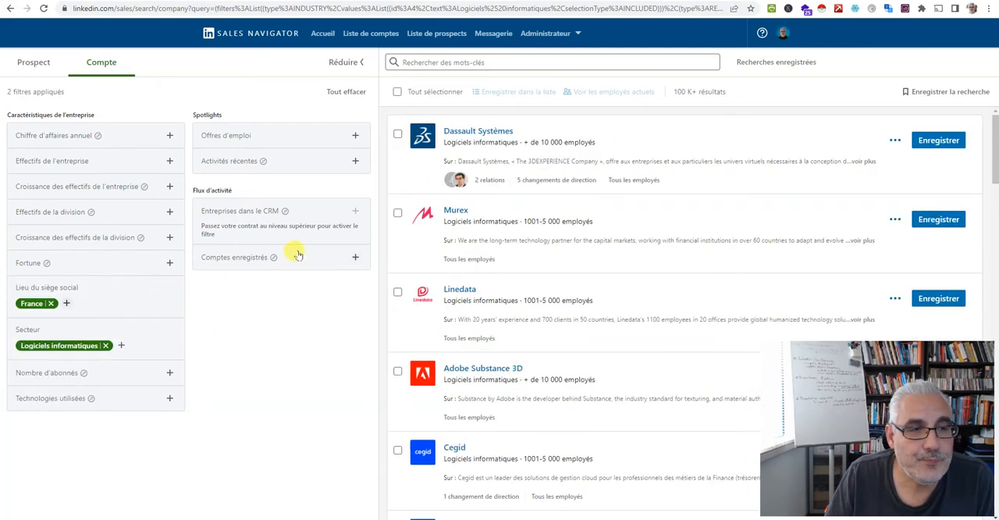
Add the recent activities filter for fundraising over the last 12 months to the account search
click(279, 161)
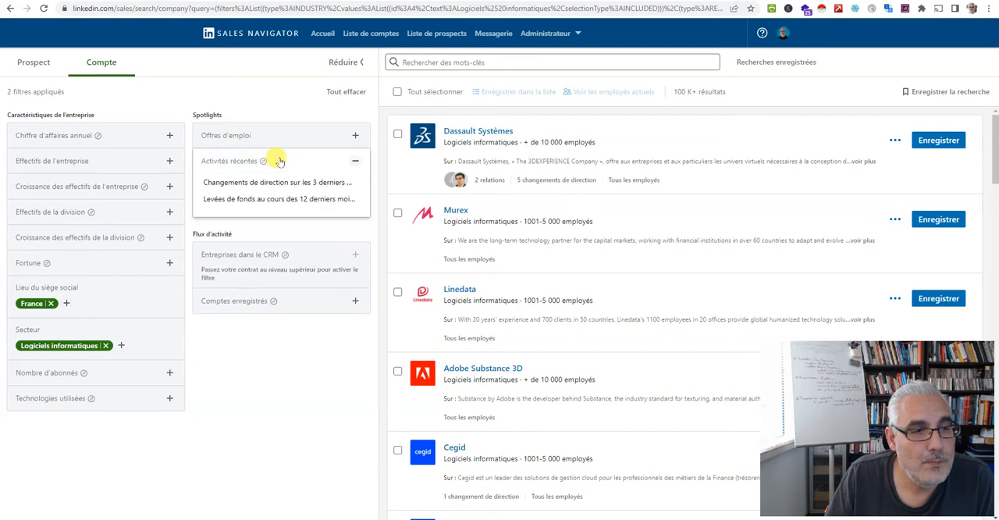
click(311, 200)
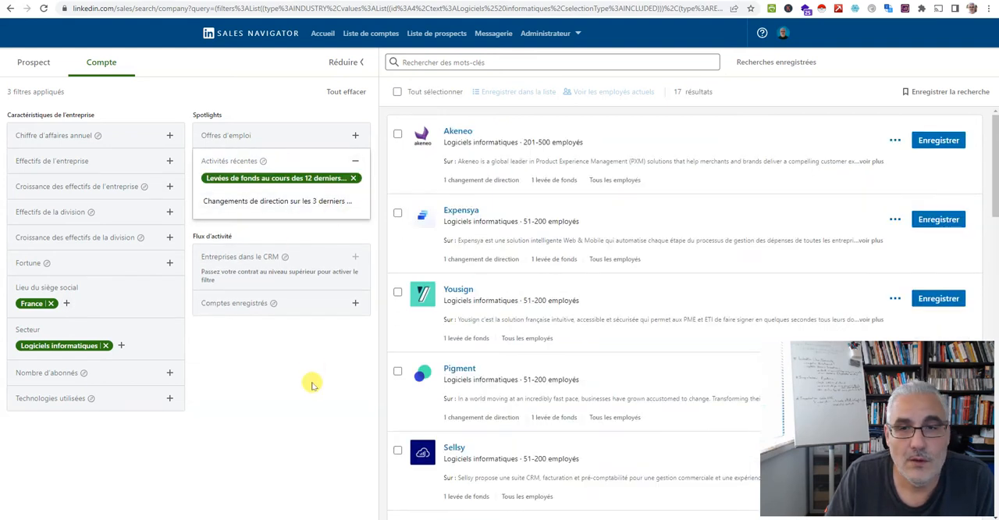
click(312, 386)
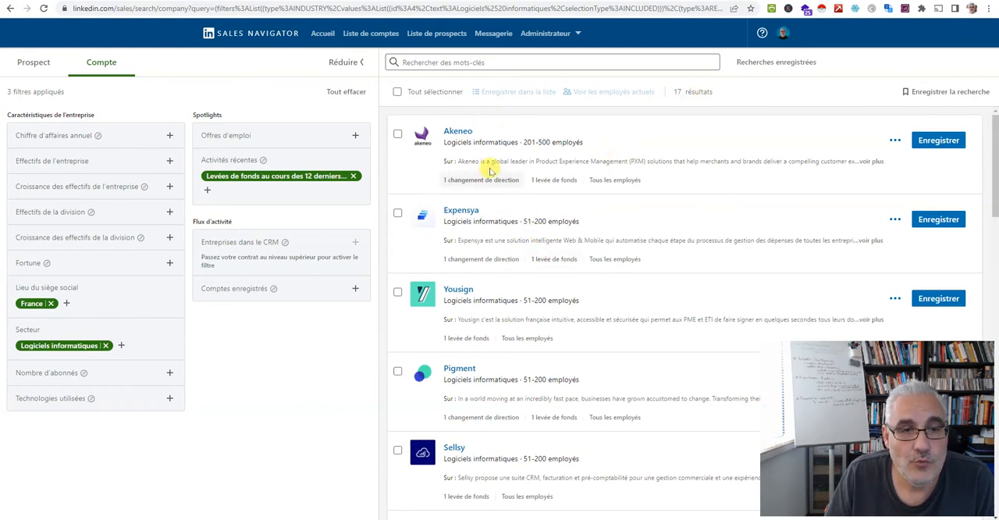
Review the fundraising news of individual companies in the results, including Akeneo and Yousign
click(557, 181)
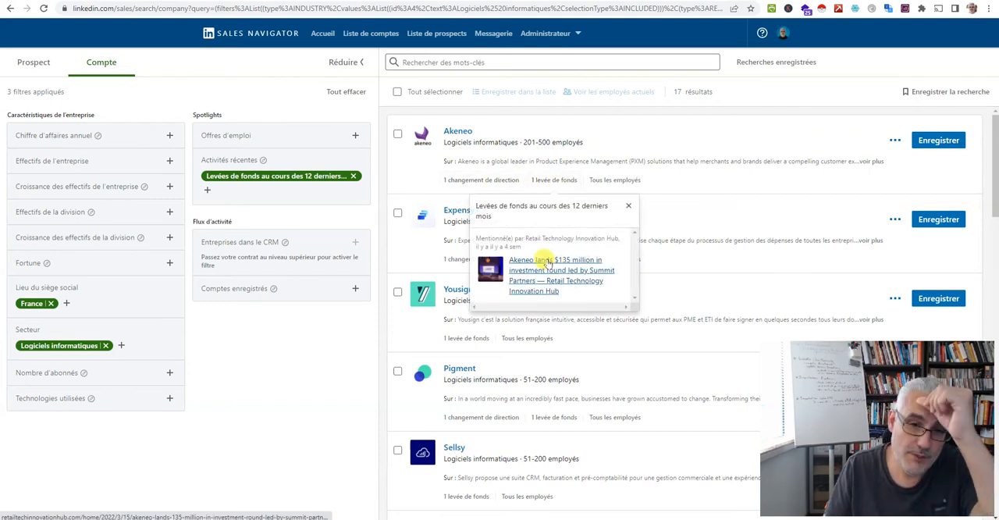
scroll(676, 142, down, 2)
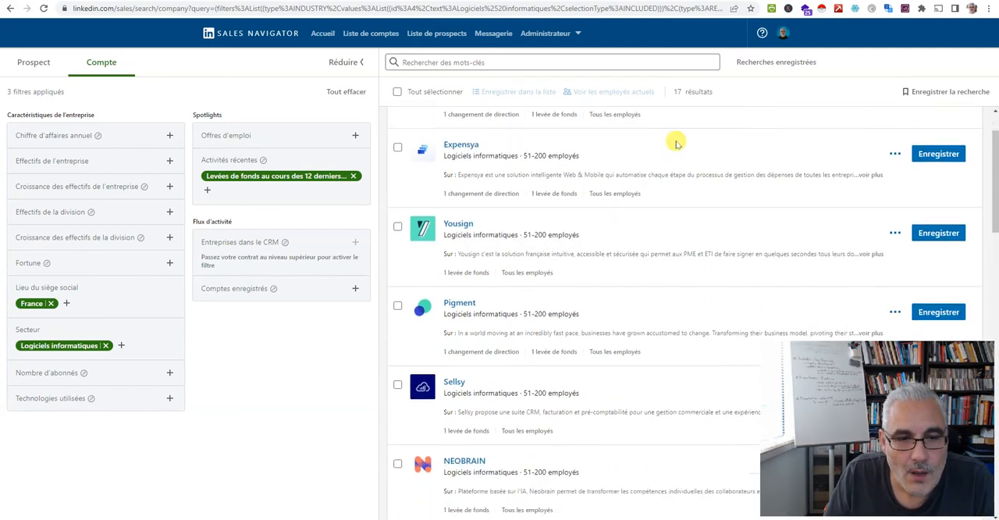
scroll(641, 160, up, 1)
click(555, 226)
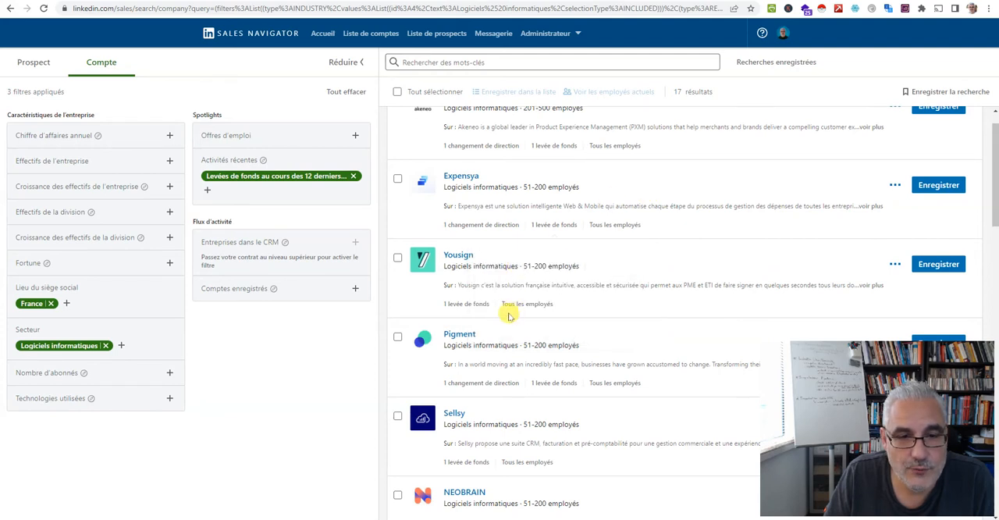
click(482, 304)
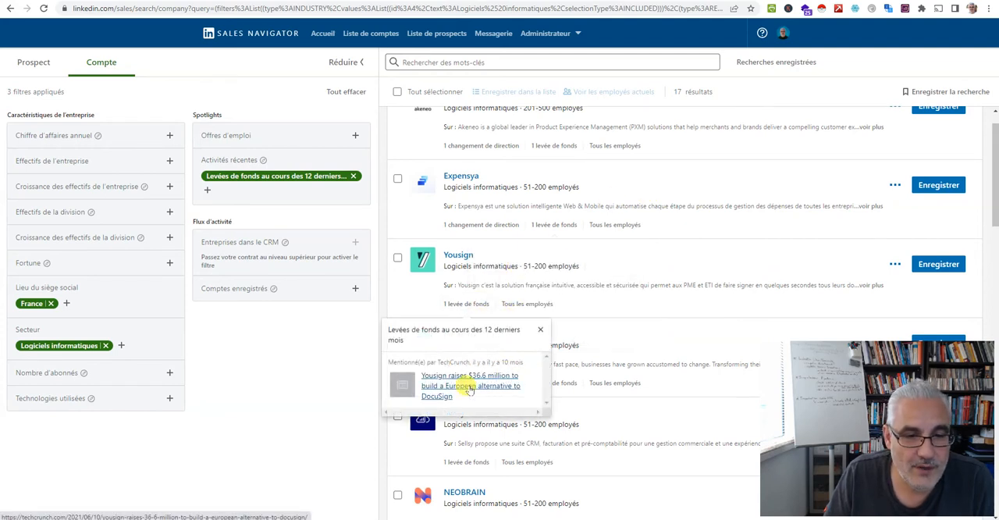
click(671, 256)
scroll(669, 257, up, 2)
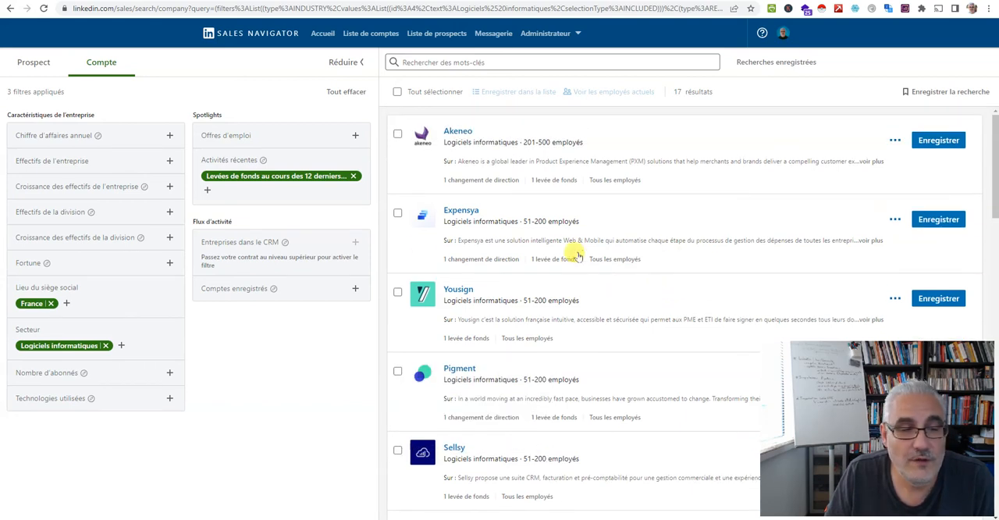
Save the account search under the name "Ents Logiciel FR - levée de fonds"
click(960, 93)
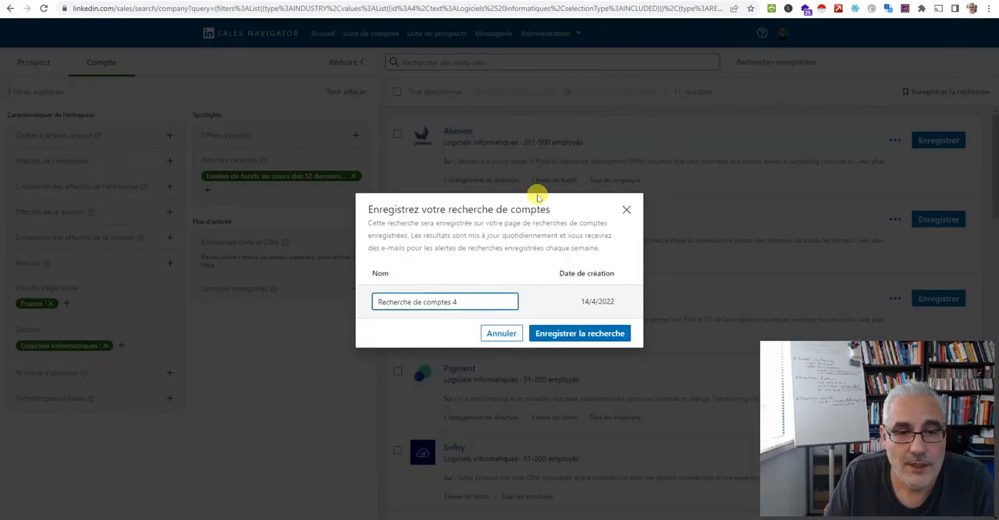
triple_click(487, 291)
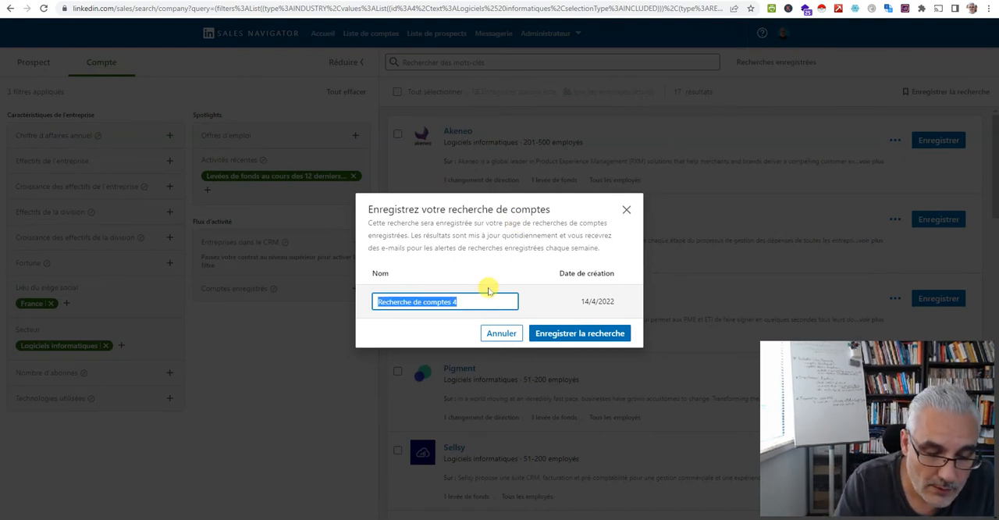
text(En)
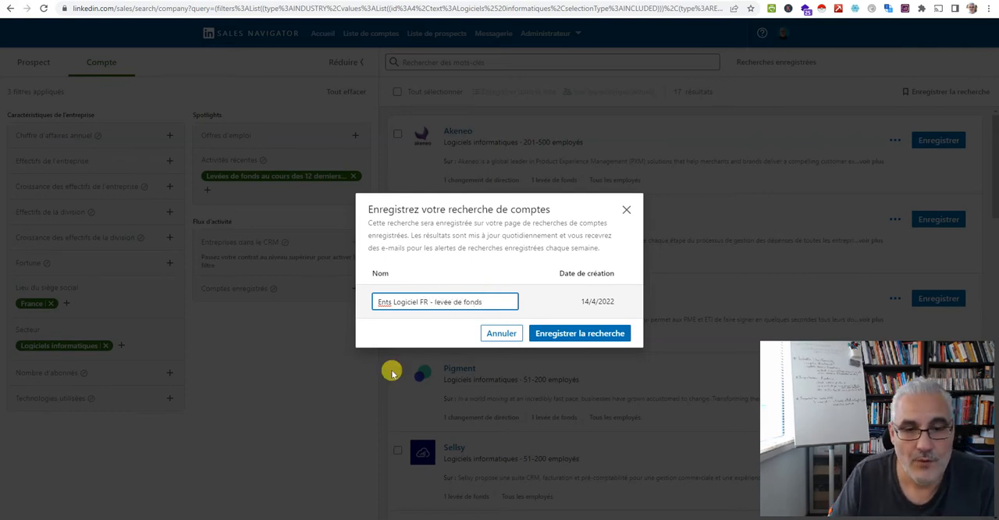
click(585, 331)
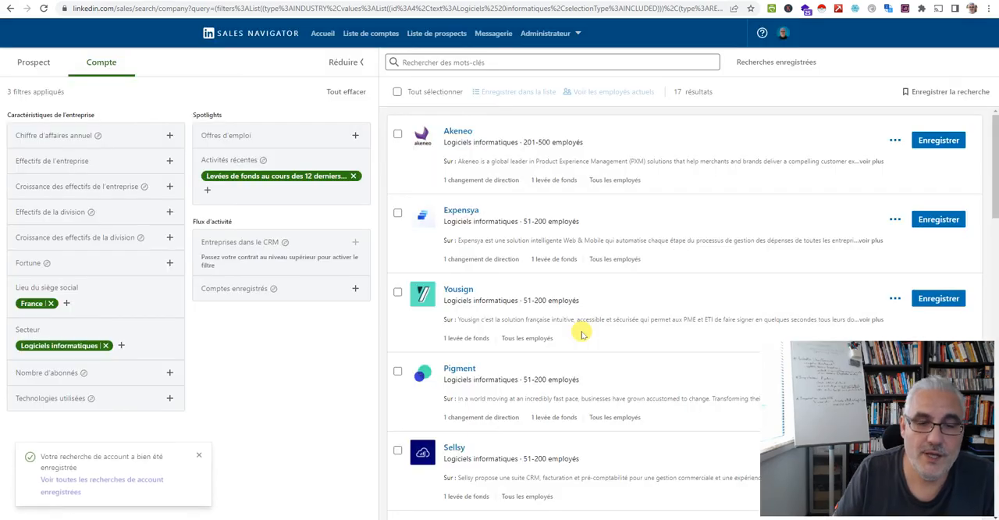
Go to the saved account searches and reopen the "Ents Logiciel FR - levée de fonds" search
click(789, 62)
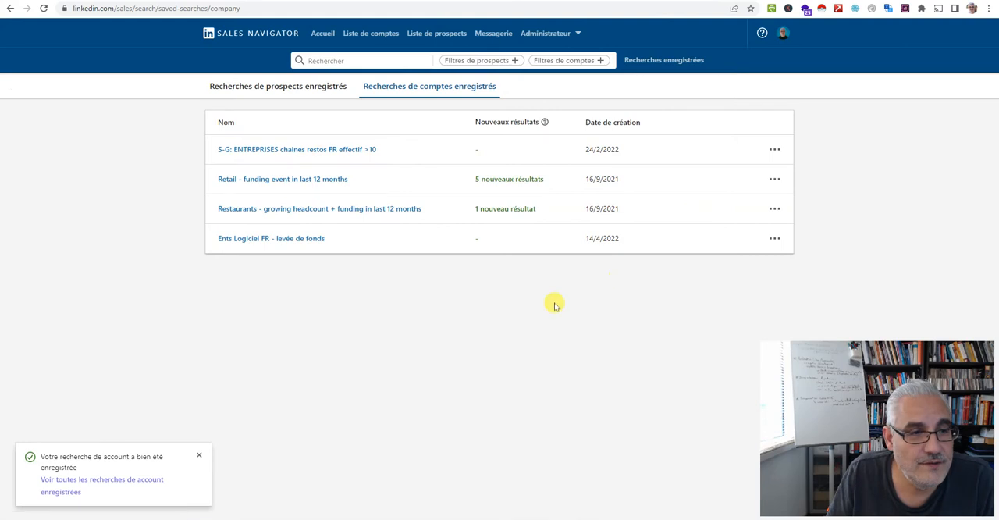
click(295, 239)
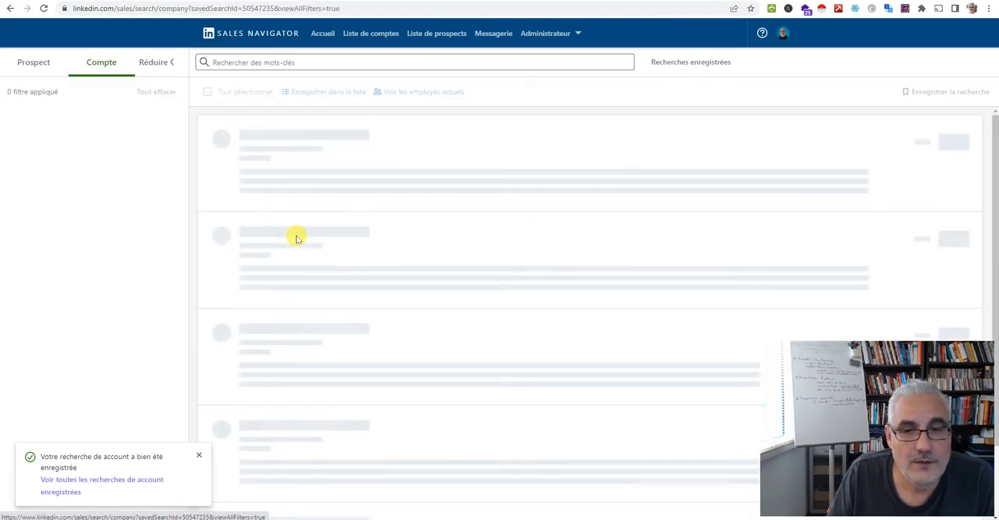
click(776, 62)
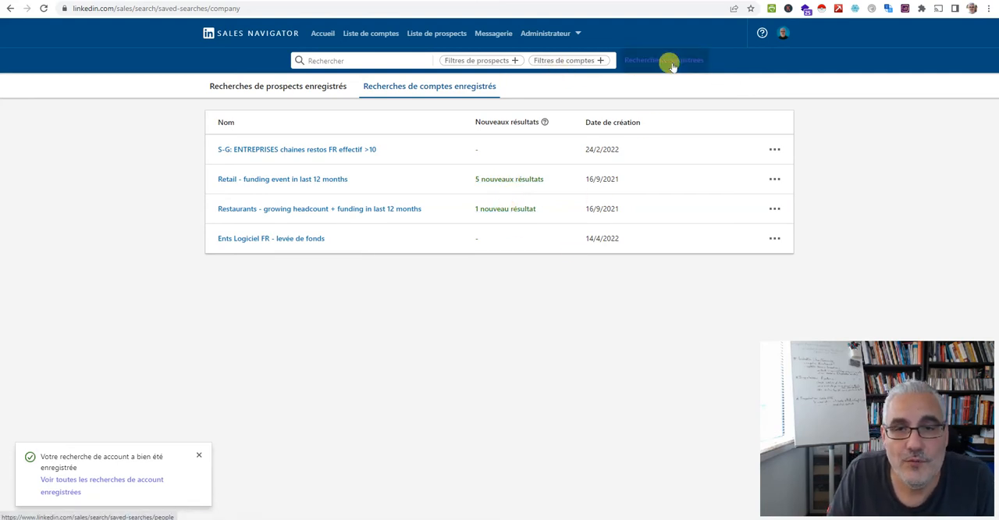
click(291, 240)
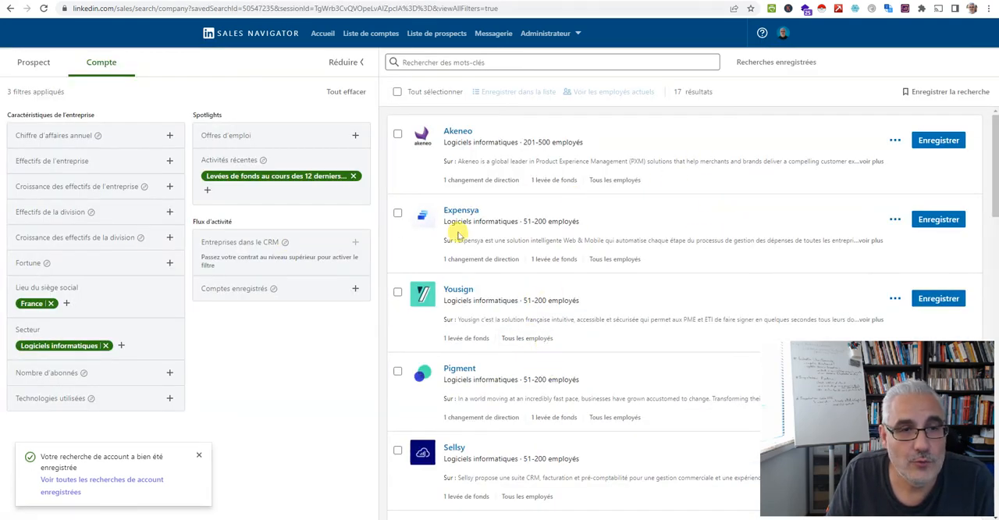
Select all the accounts in the results and display their current employees as a prospect search
click(397, 93)
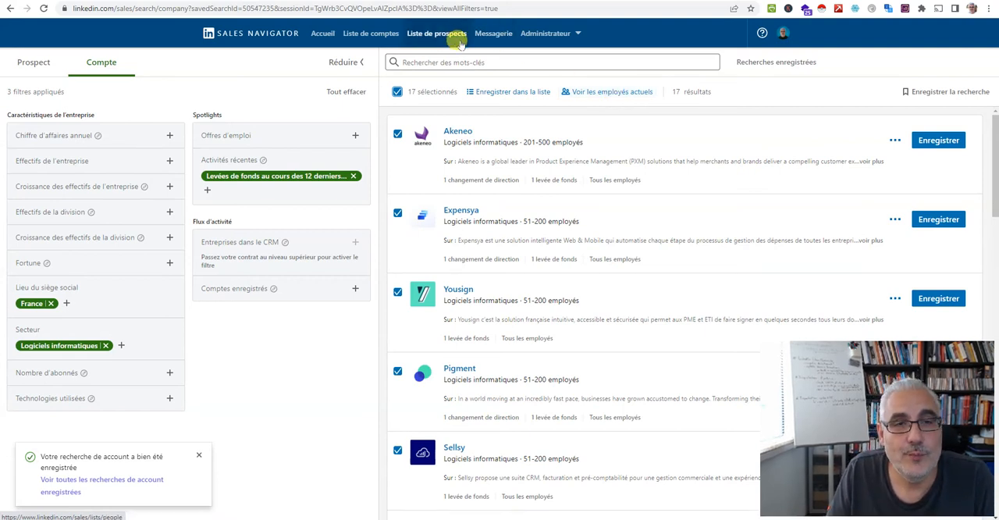
click(595, 92)
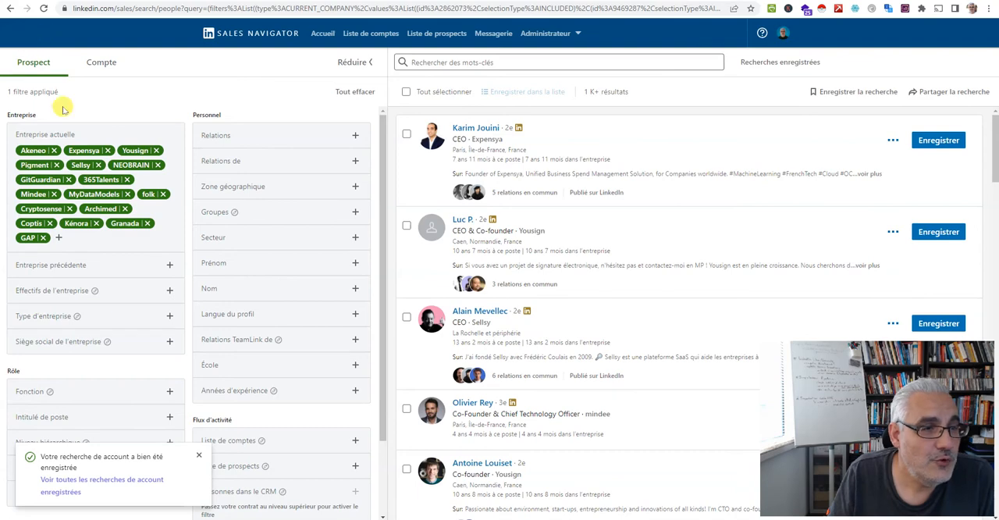
scroll(130, 396, down, 1)
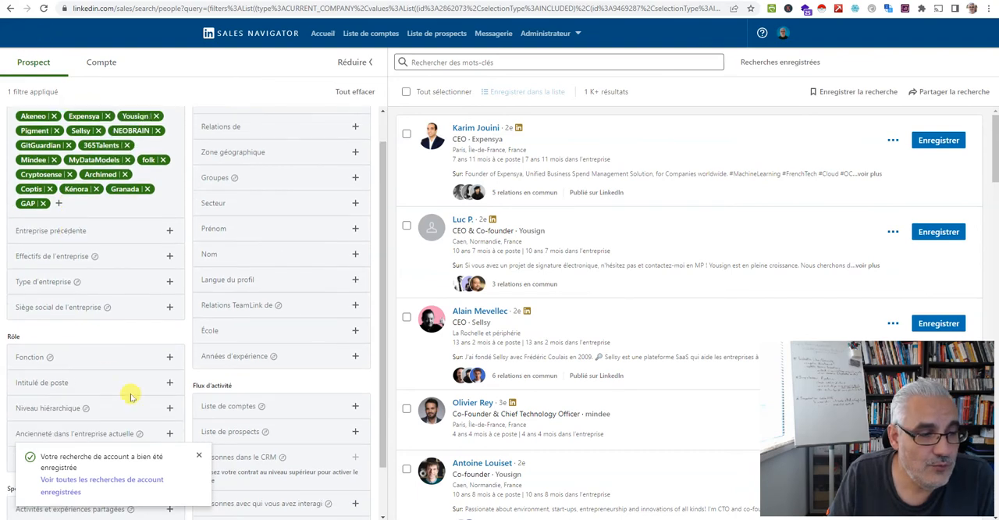
Dismiss the search-saved notification and restrict the prospects' geographic area to France
click(199, 456)
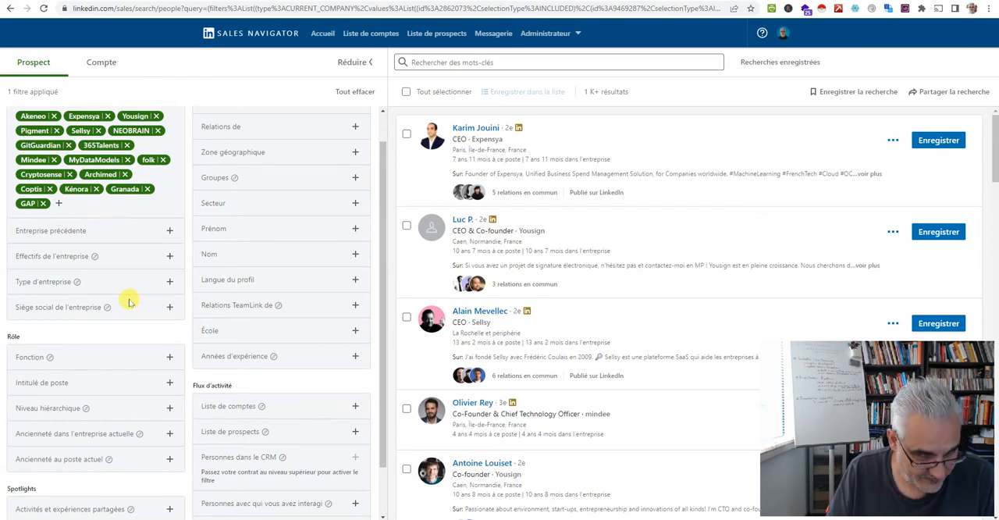
scroll(130, 302, up, 1)
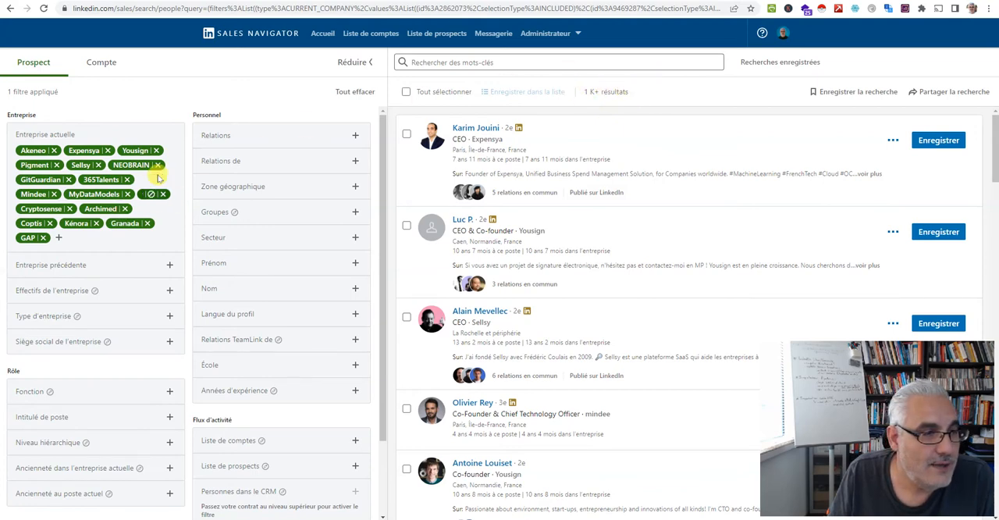
scroll(152, 223, down, 3)
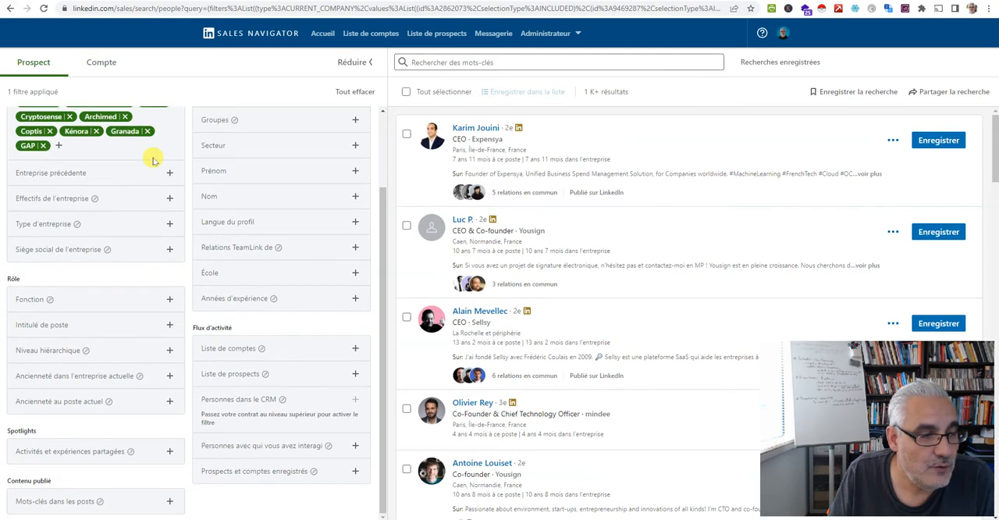
scroll(148, 232, up, 3)
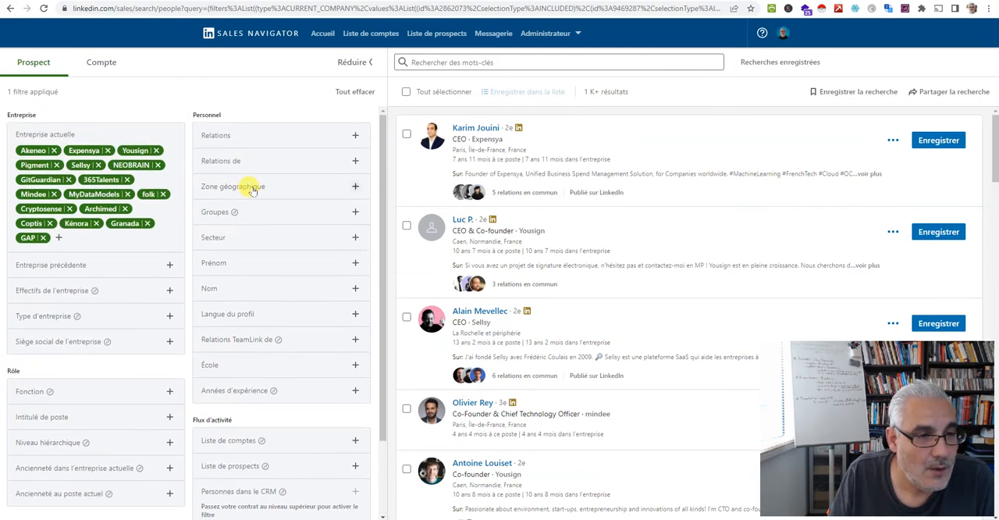
click(252, 189)
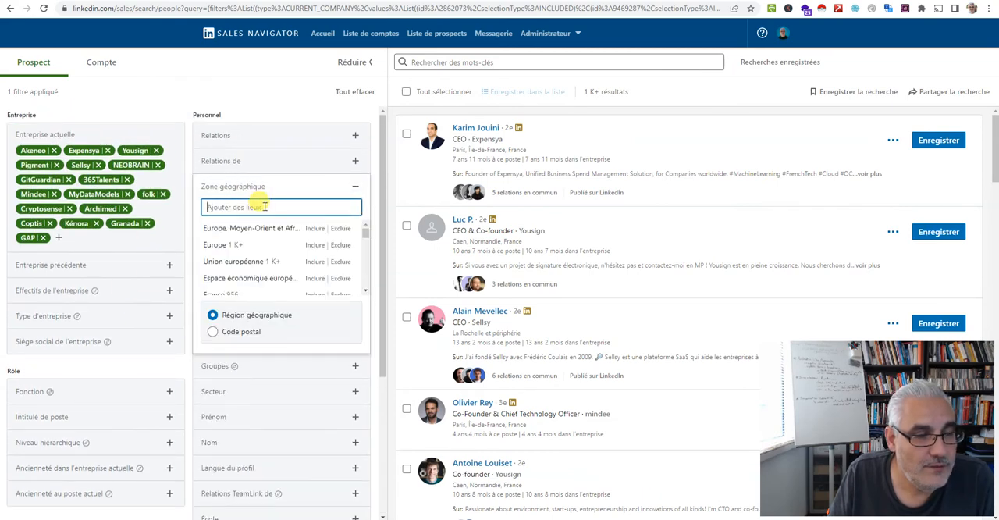
text(ffra)
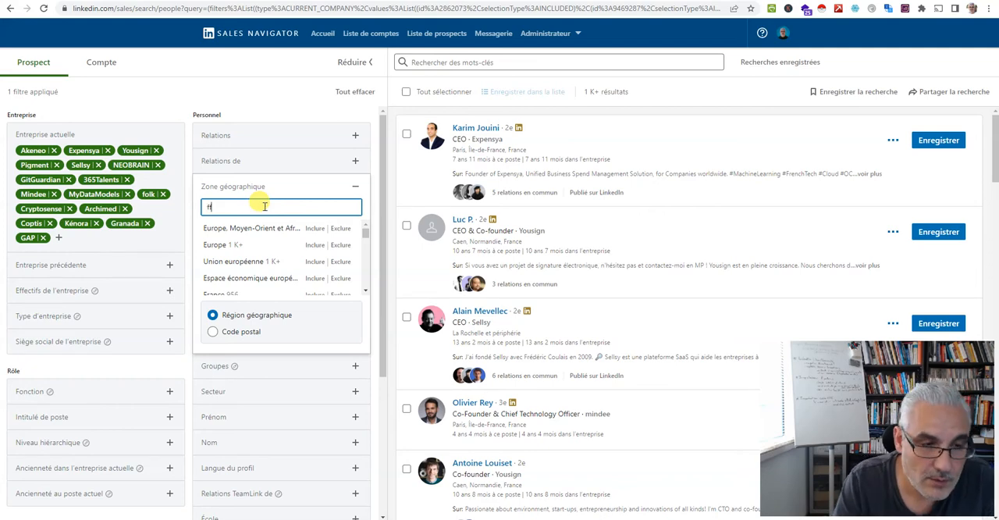
text(ra)
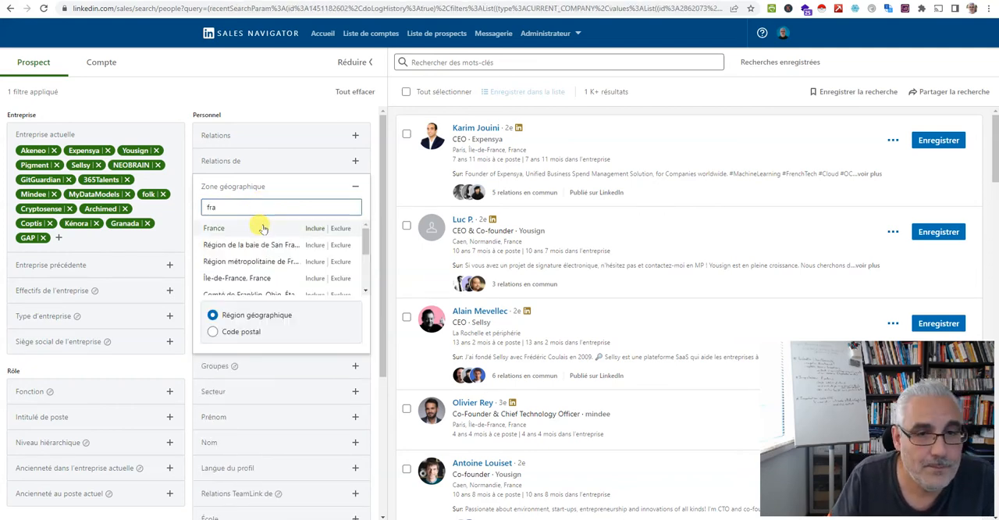
click(260, 227)
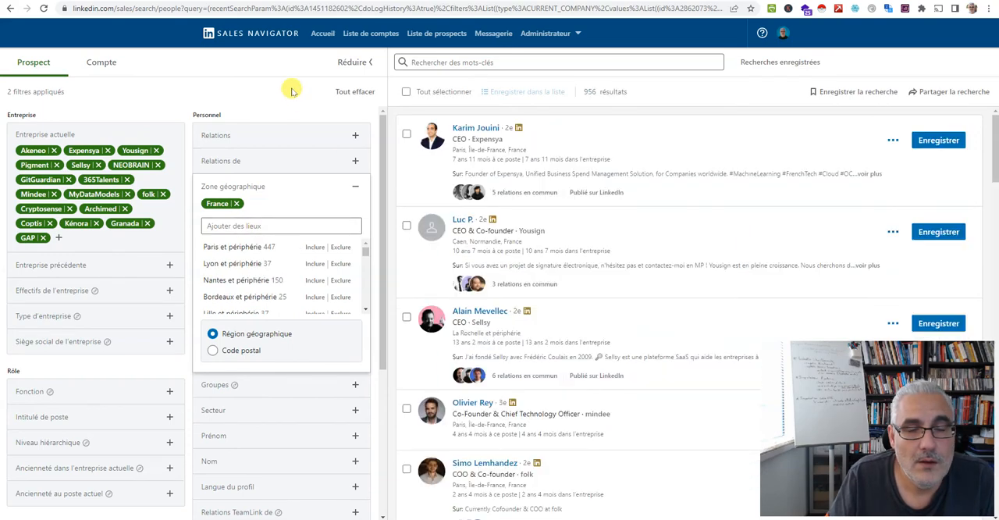
click(291, 91)
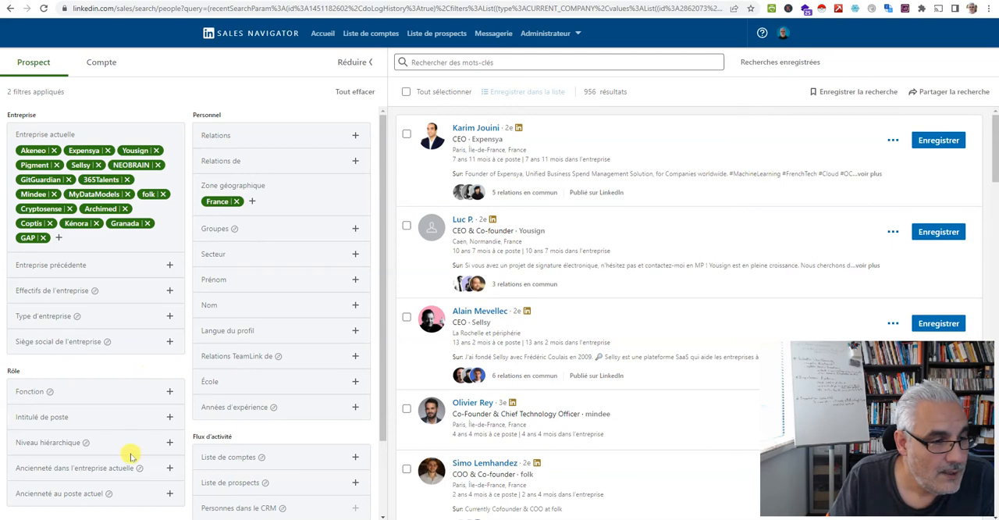
Look over the remaining company, role, personal and activity filters for prospects, including the company headcount ranges
scroll(127, 443, down, 1)
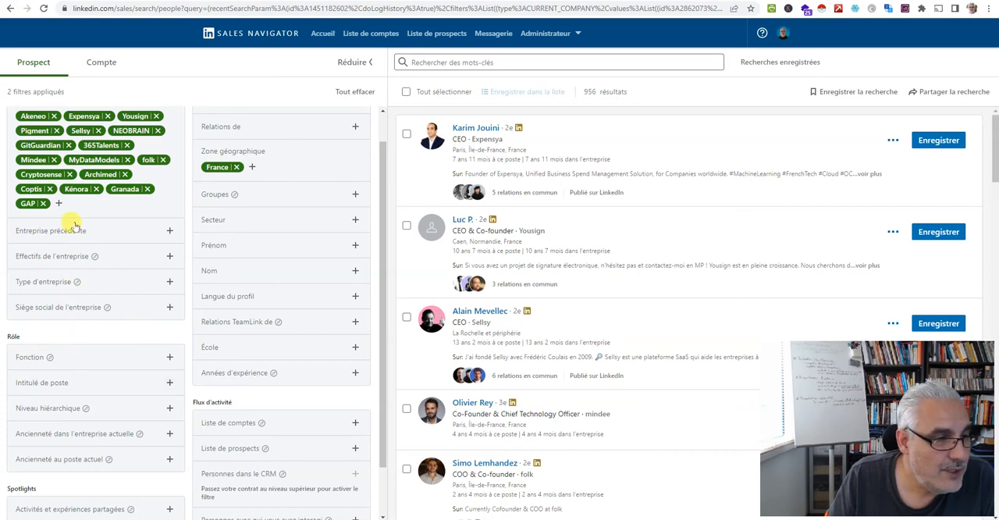
scroll(62, 324, up, 1)
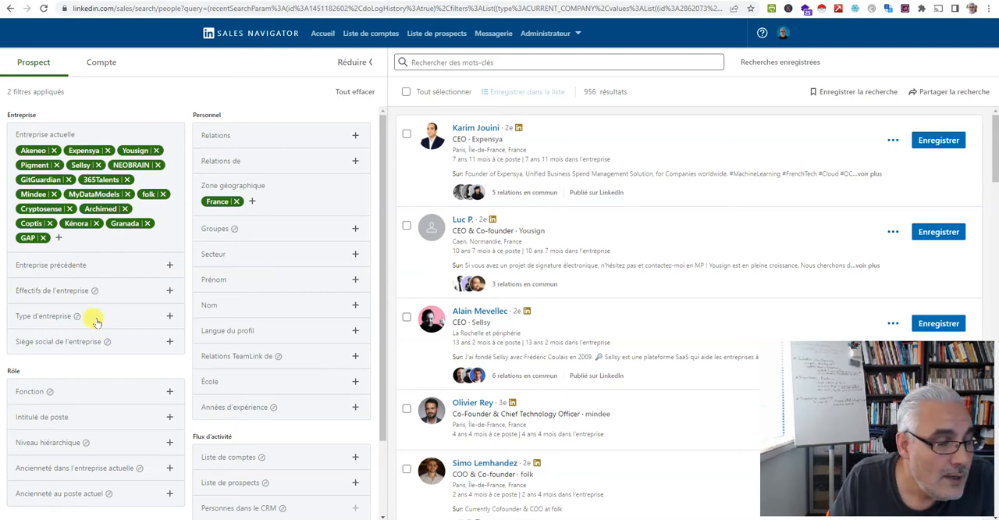
click(78, 291)
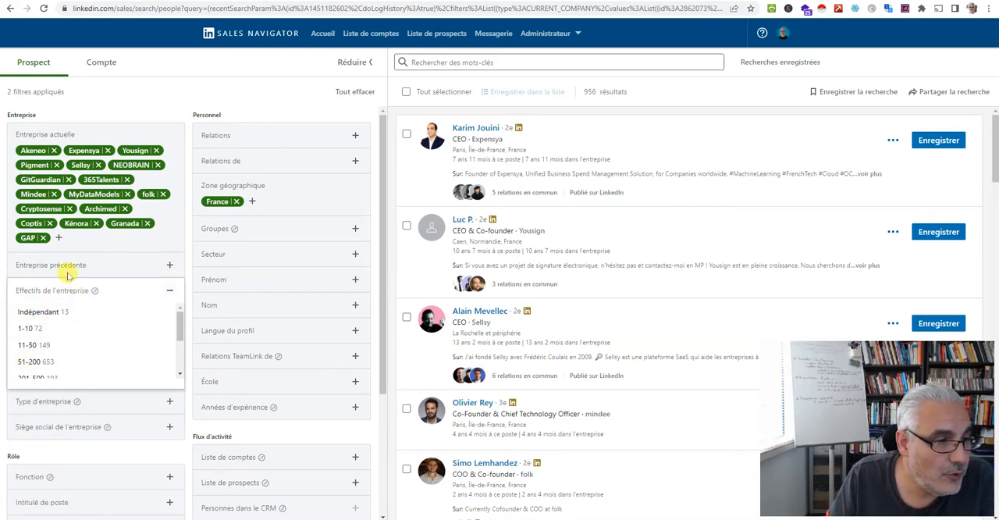
click(61, 292)
scroll(99, 396, down, 2)
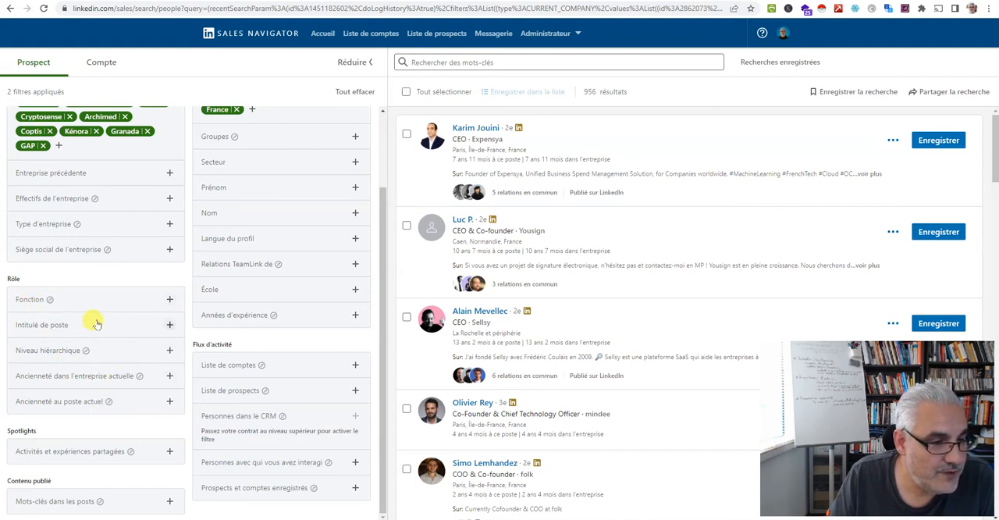
scroll(245, 319, up, 2)
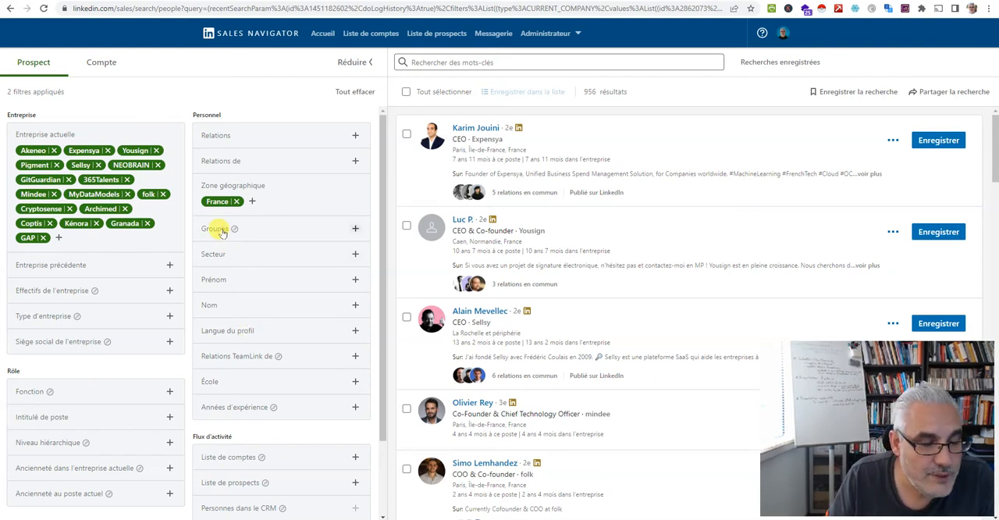
scroll(228, 384, down, 1)
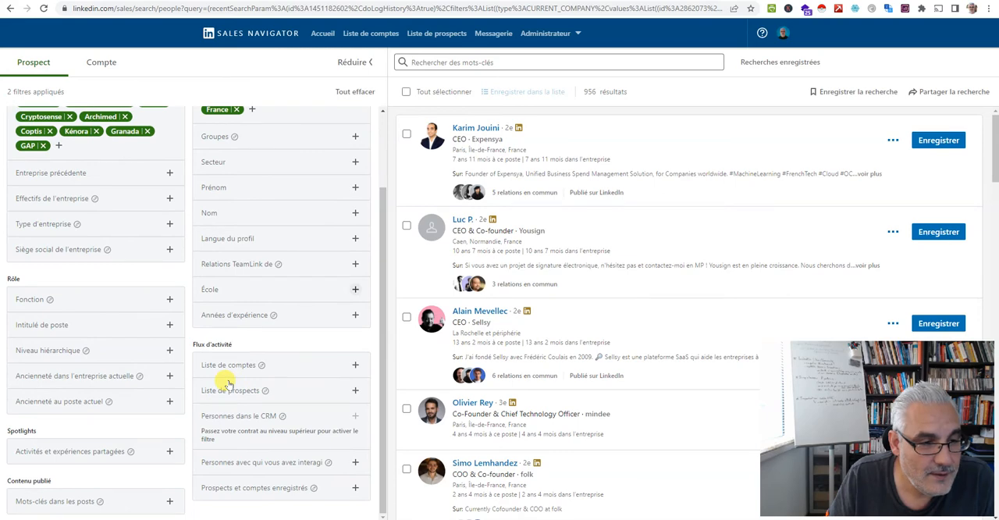
scroll(85, 422, up, 1)
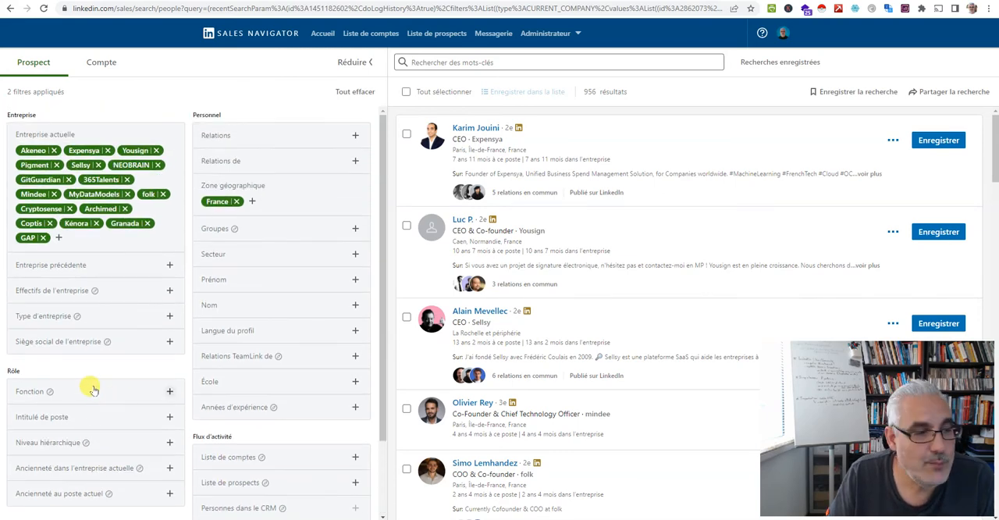
Filter the prospects by seniority level to include Directeur, PDG and VP
click(61, 442)
scroll(78, 437, down, 2)
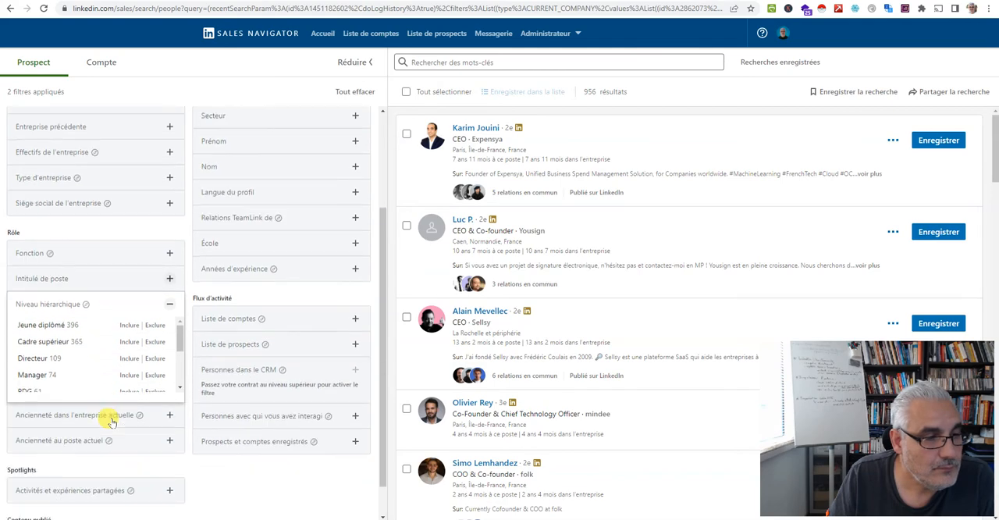
click(44, 361)
scroll(55, 363, down, 2)
scroll(60, 367, up, 1)
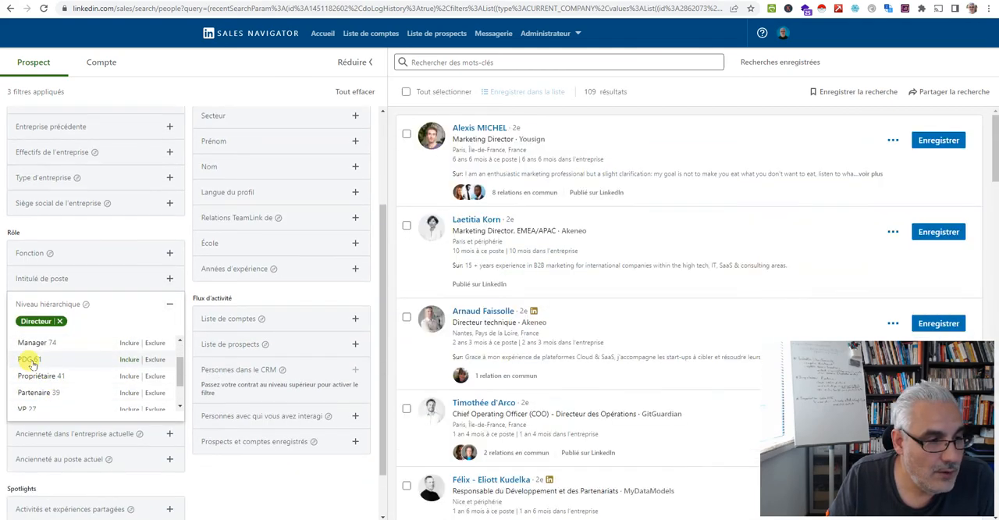
click(26, 359)
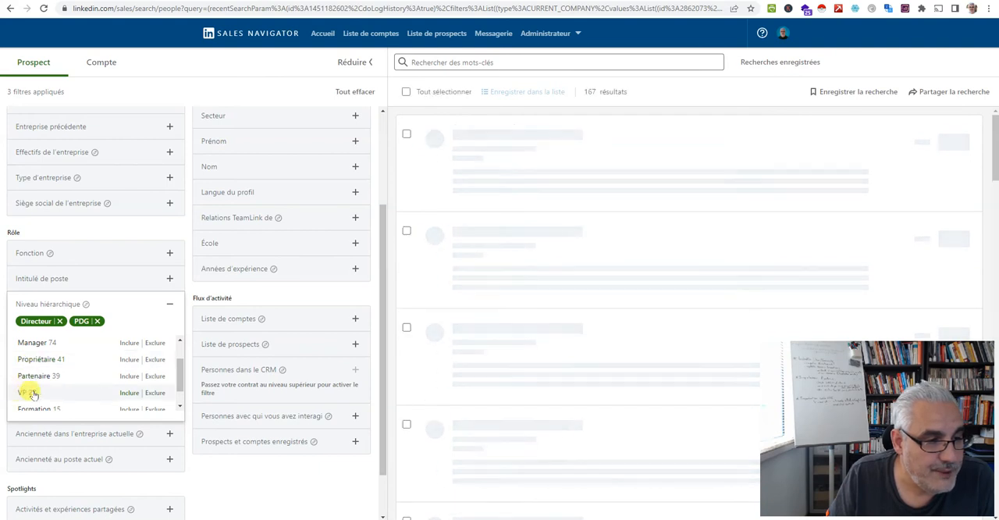
click(25, 392)
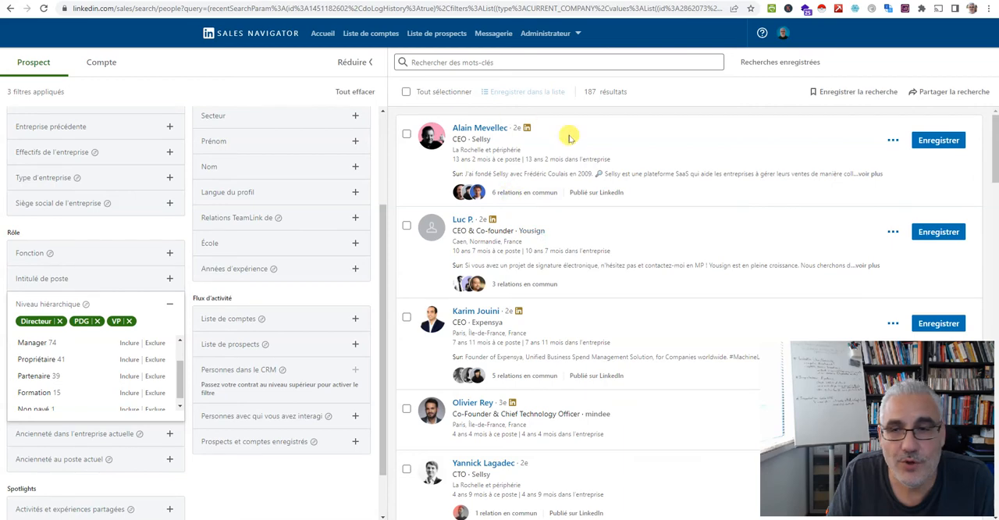
Save the prospect search under the name "Ents logiciel FR - levée de fonds - prospects"
click(857, 94)
triple_click(473, 302)
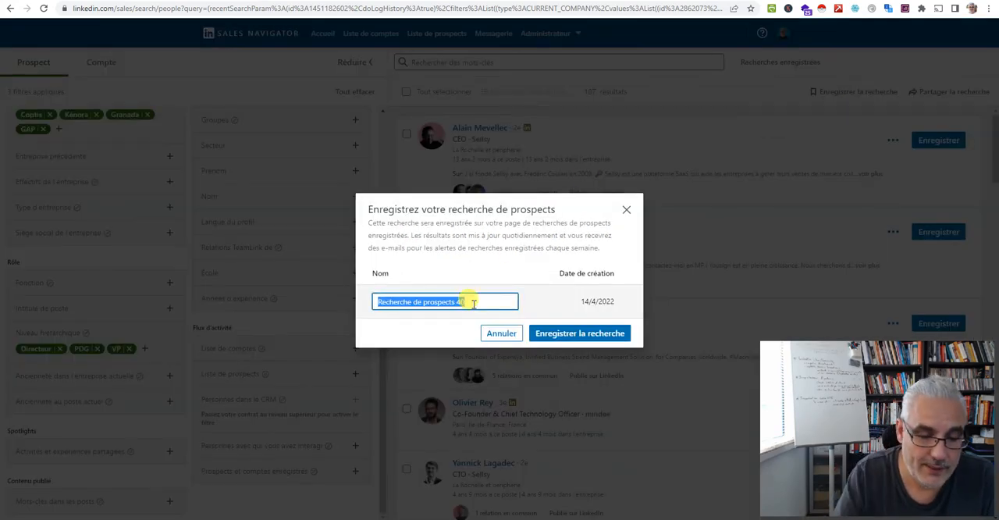
text(En)
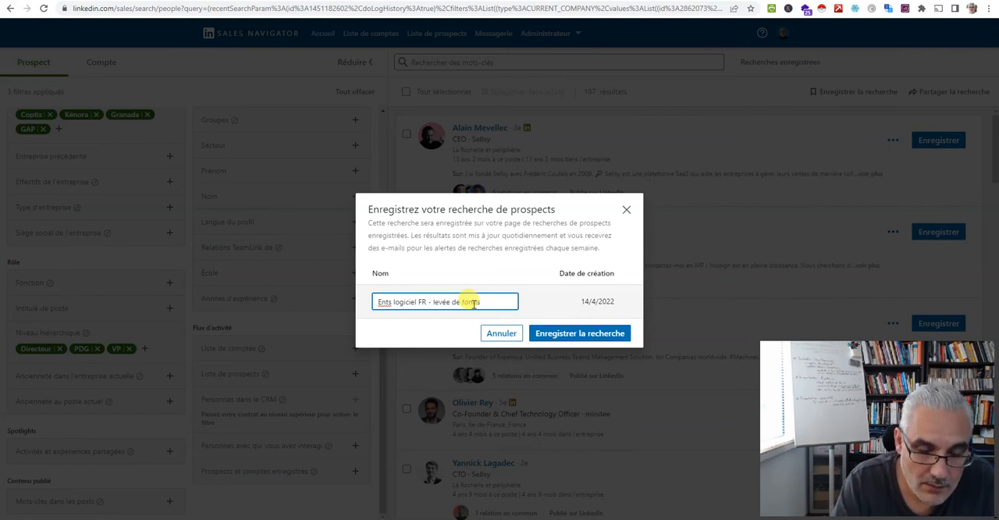
text(pects)
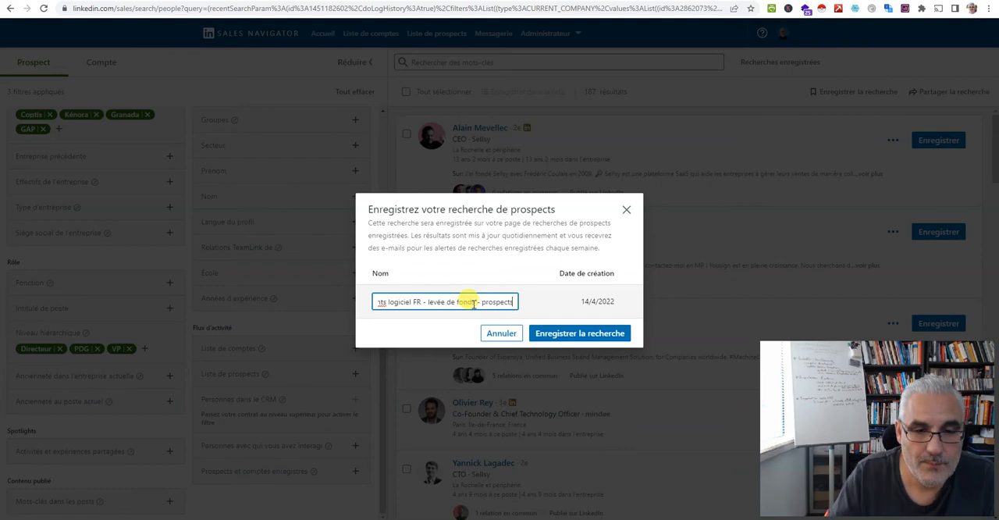
click(603, 334)
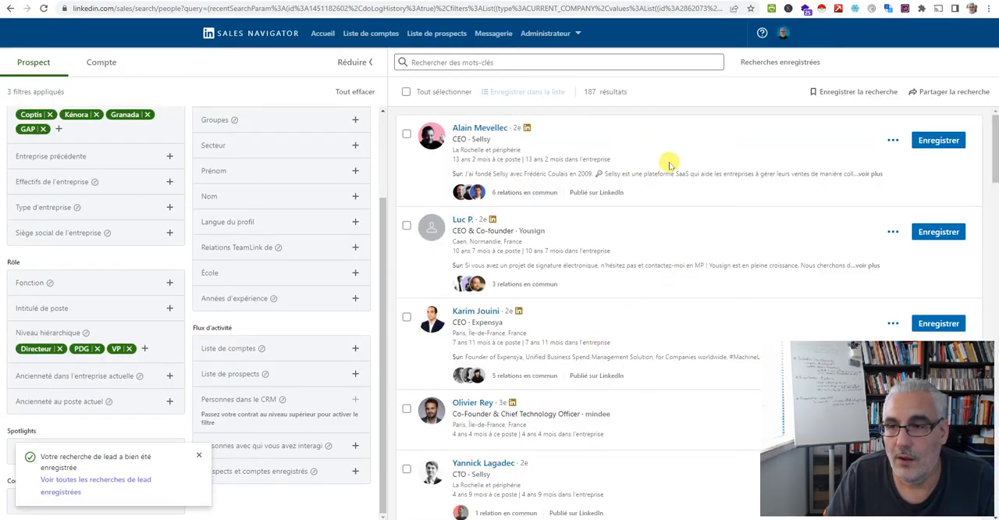
View the additional actions available for the first prospect in the results and dismiss the search-saved notification
click(892, 140)
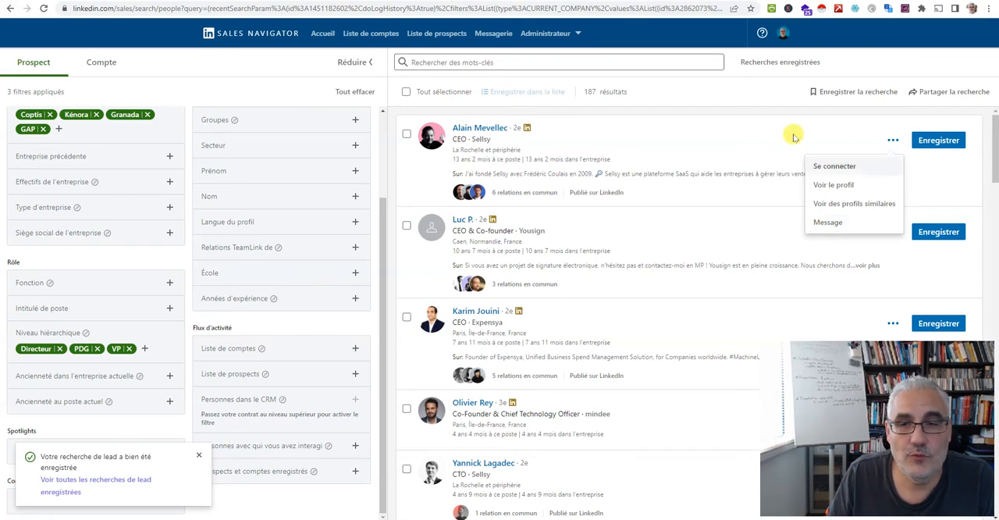
click(753, 122)
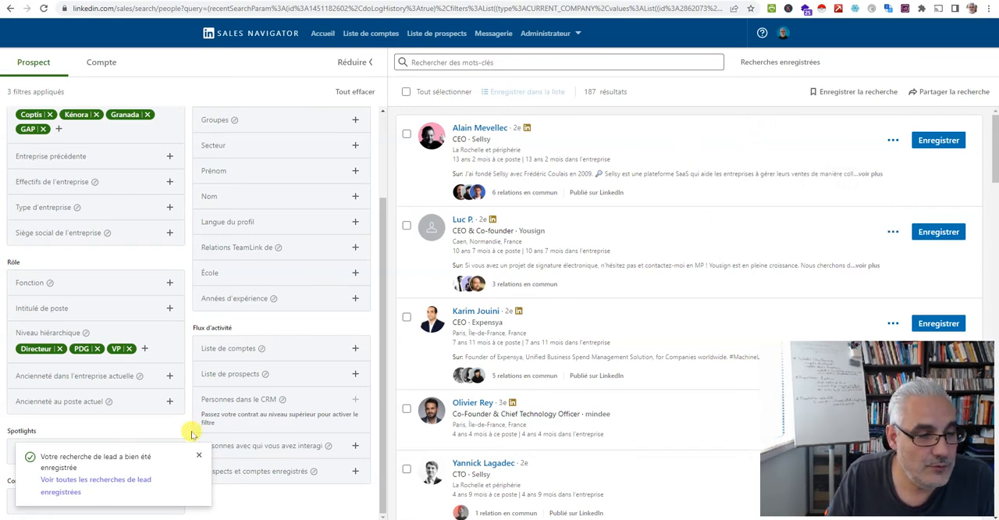
click(201, 455)
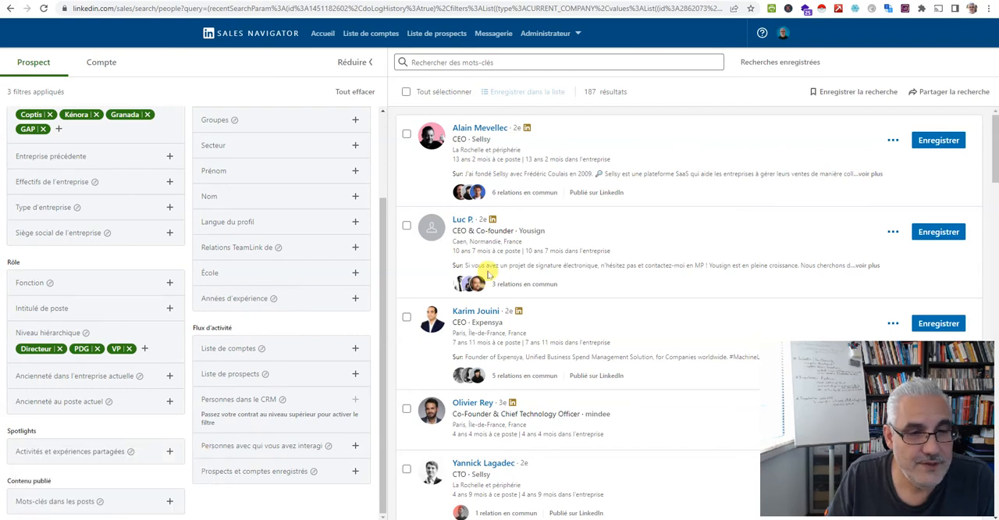
Switch to the mind map to review the example's account and prospect filter notes, and return to the prospect search
key(alt+Tab)
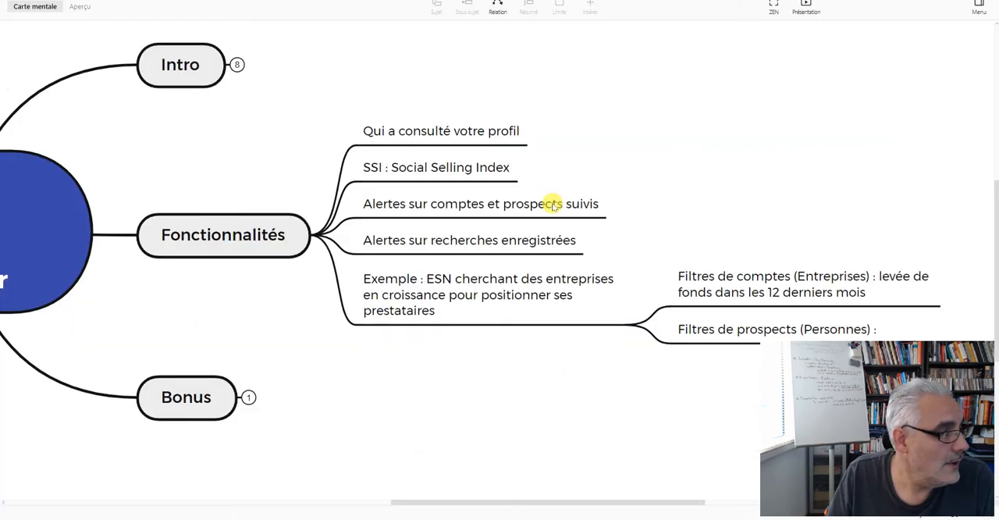
drag(848, 209, 692, 108)
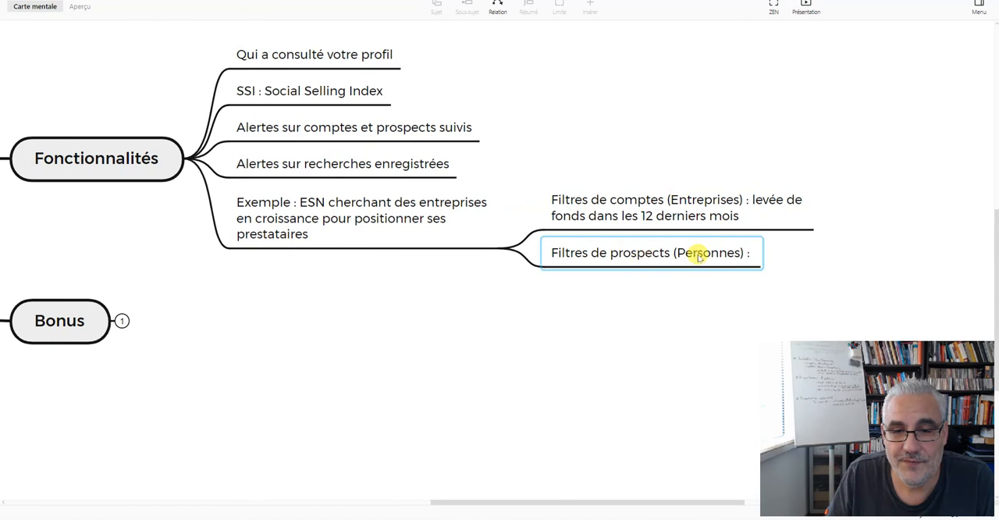
key(alt+Tab)
scroll(148, 102, up, 3)
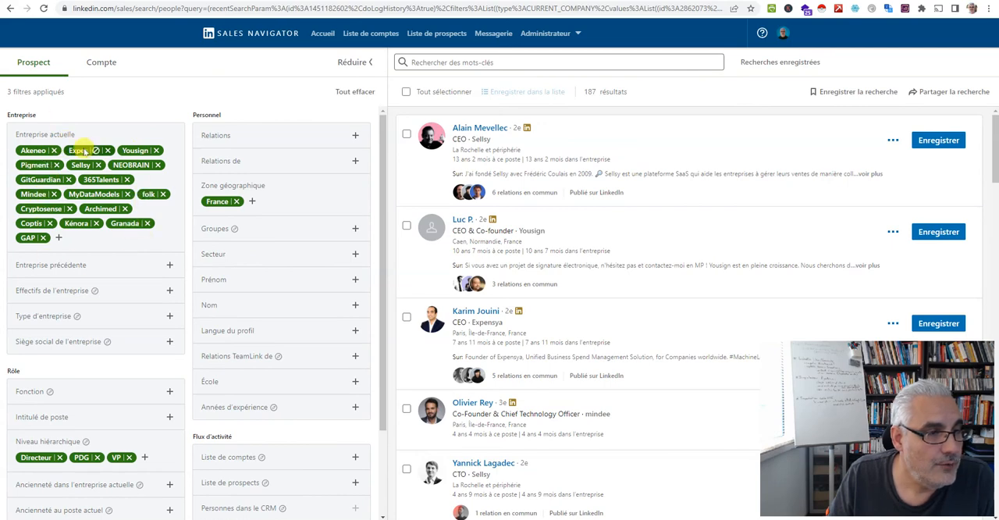
View the prospect lists, open a blank prospect search from the home page and look over its filters
click(429, 33)
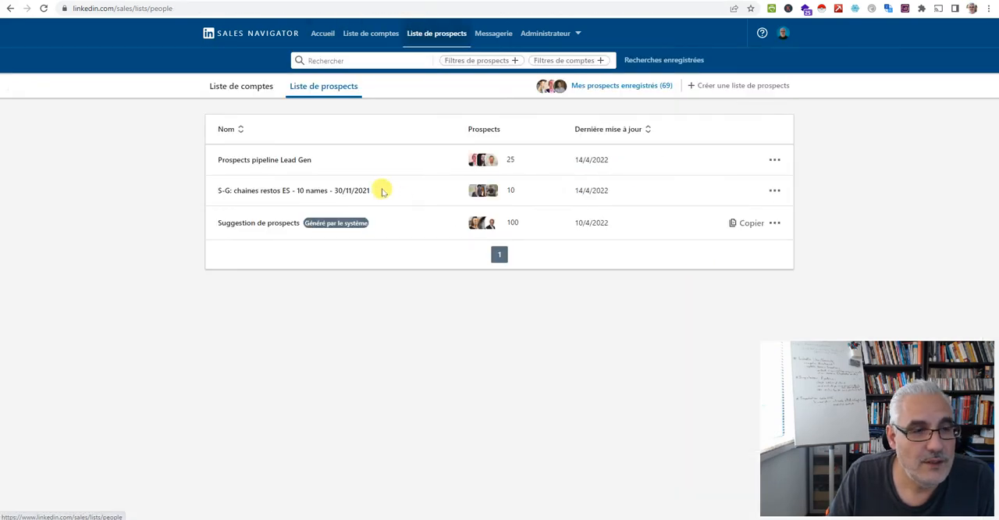
click(286, 34)
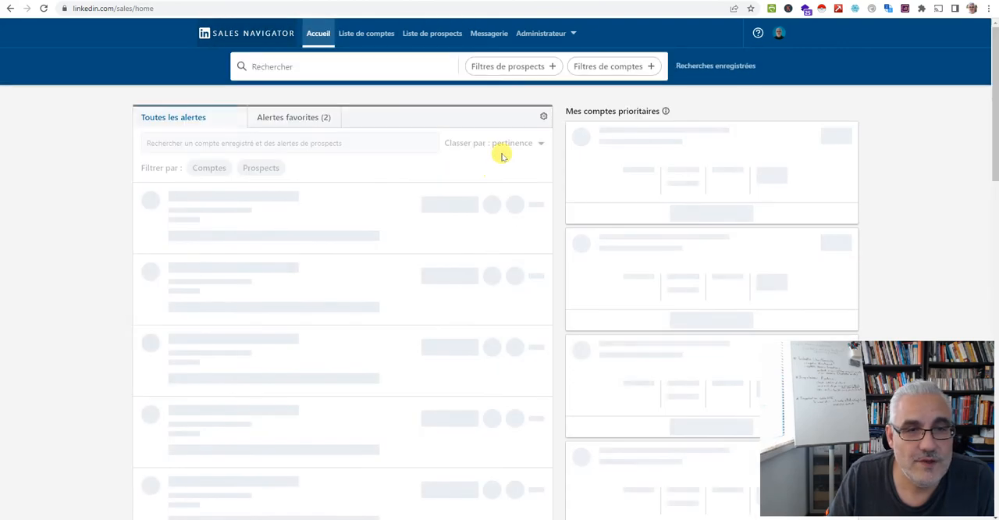
click(519, 70)
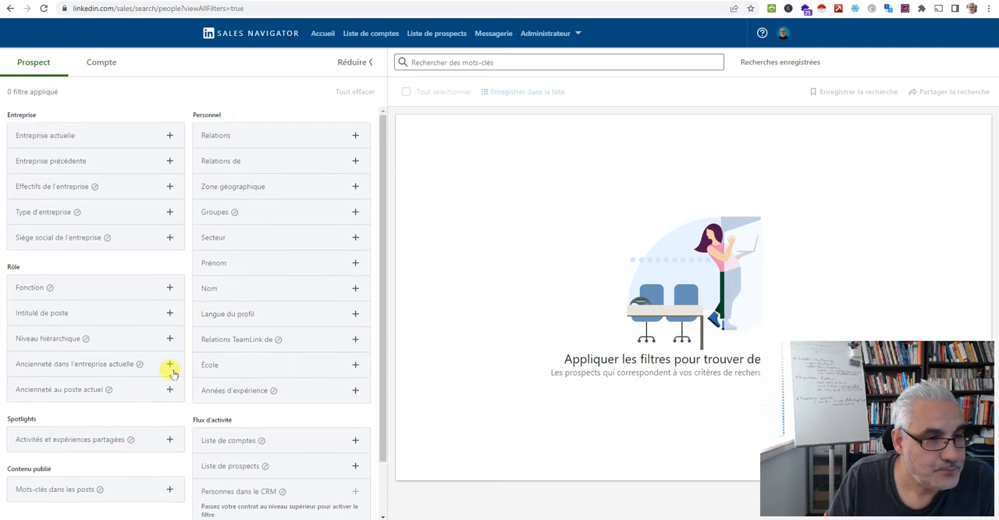
scroll(121, 277, down, 2)
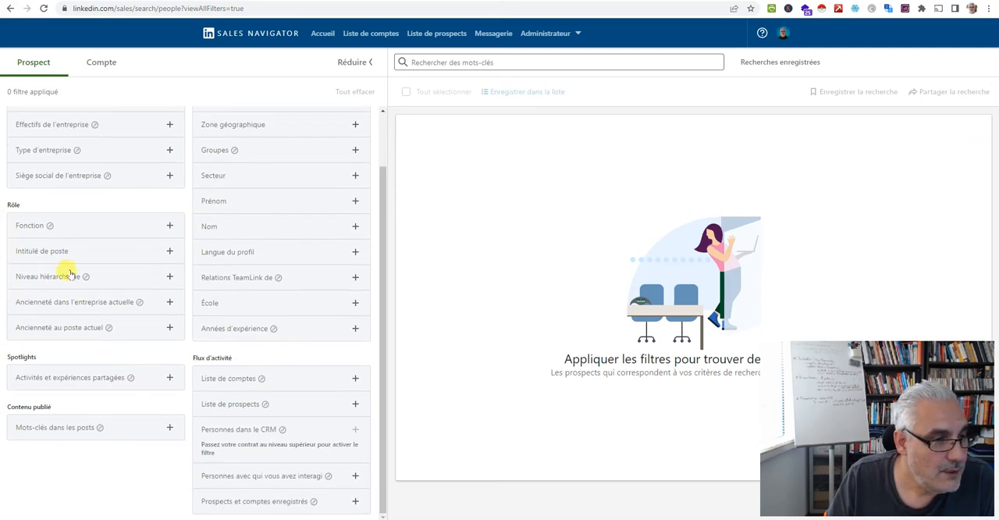
scroll(97, 388, up, 2)
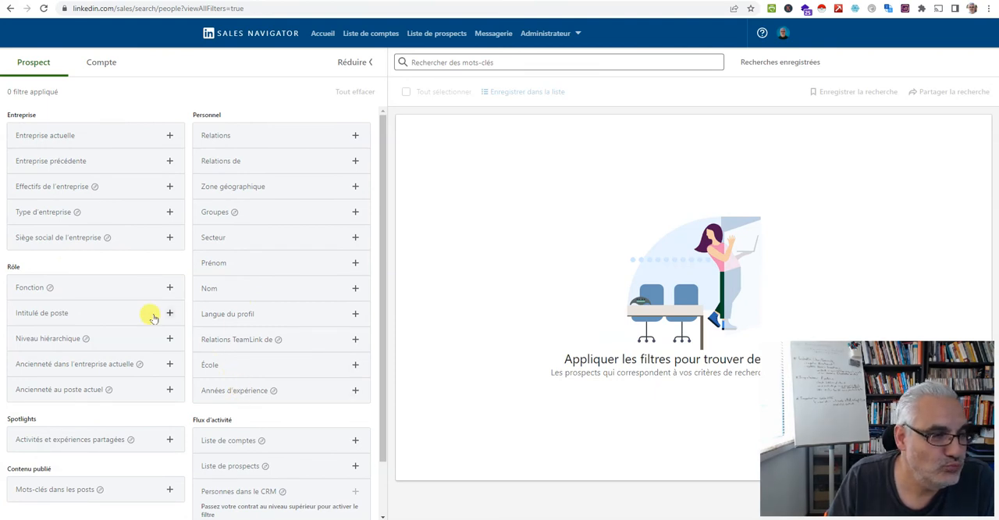
Filter the prospects to the Logiciels informatiques sector and the France geographic area
click(243, 244)
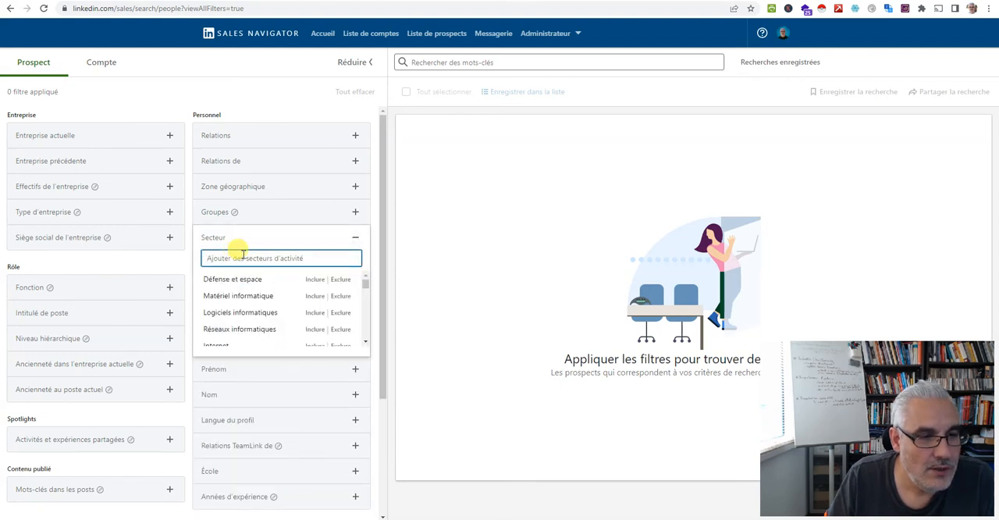
click(238, 312)
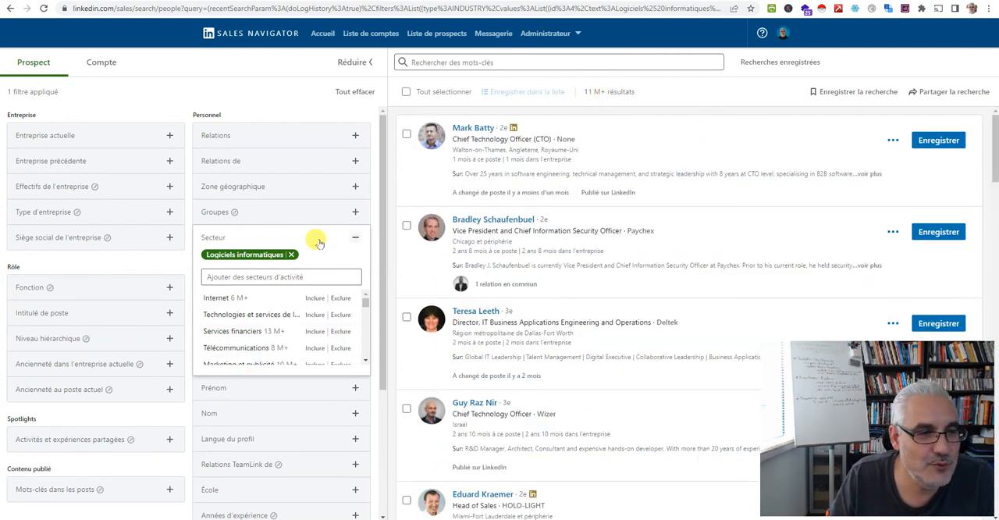
click(291, 189)
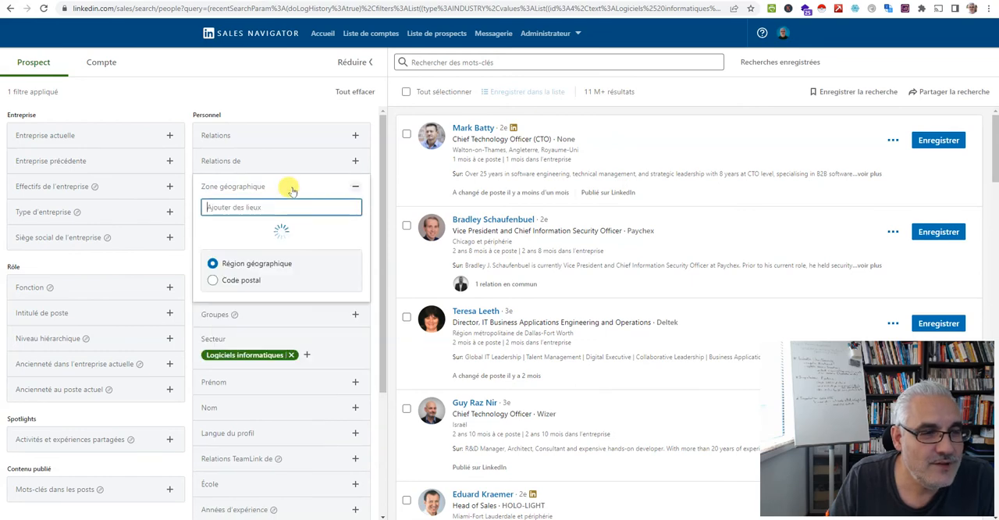
text(franc)
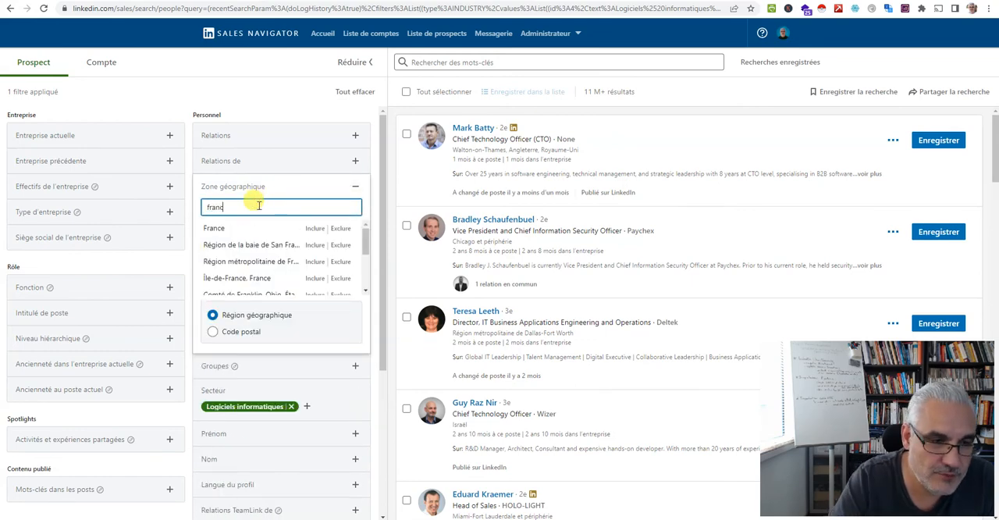
text(e)
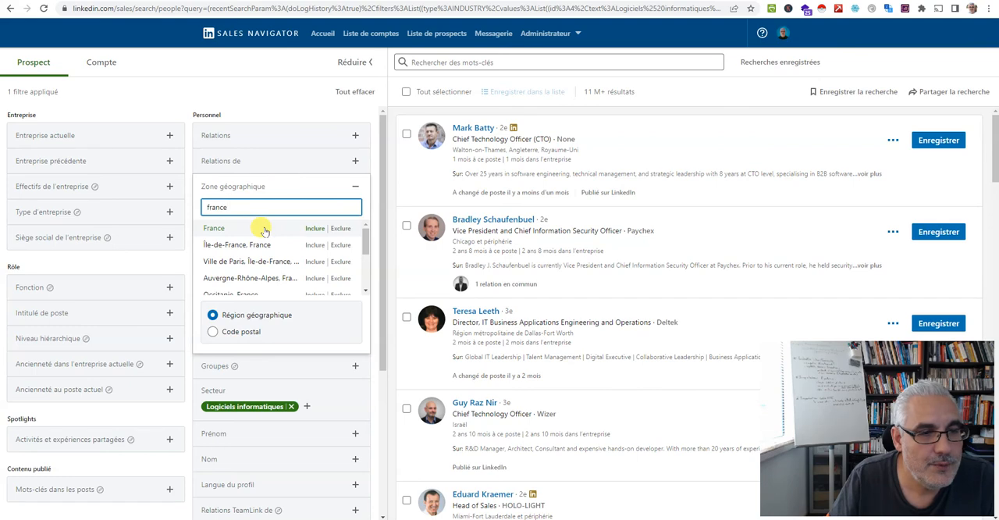
click(263, 228)
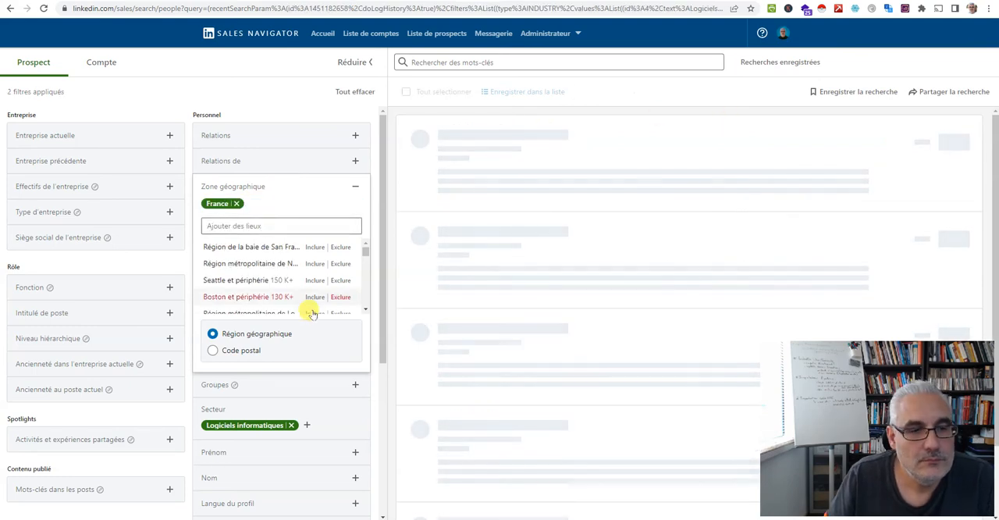
Replace the France geographic filter with Bordeaux et périphérie
click(316, 161)
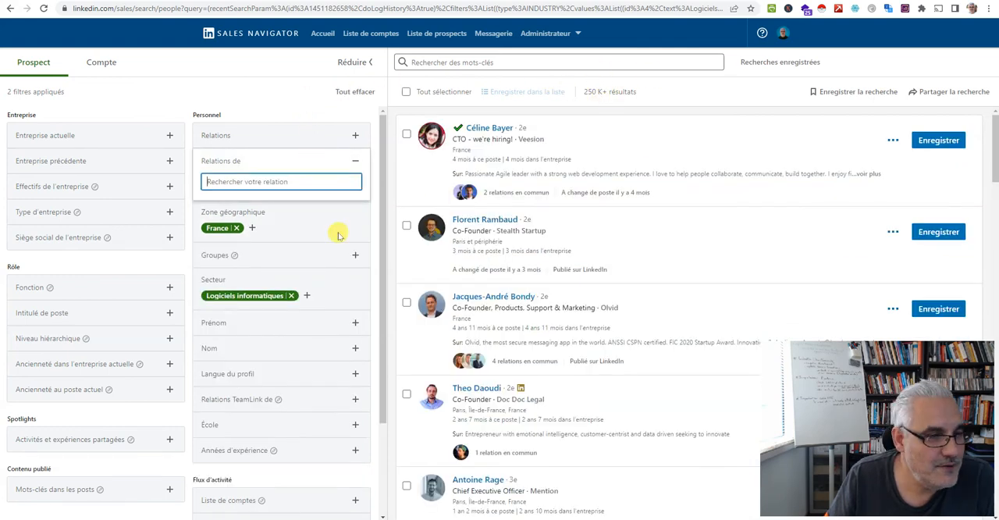
click(236, 228)
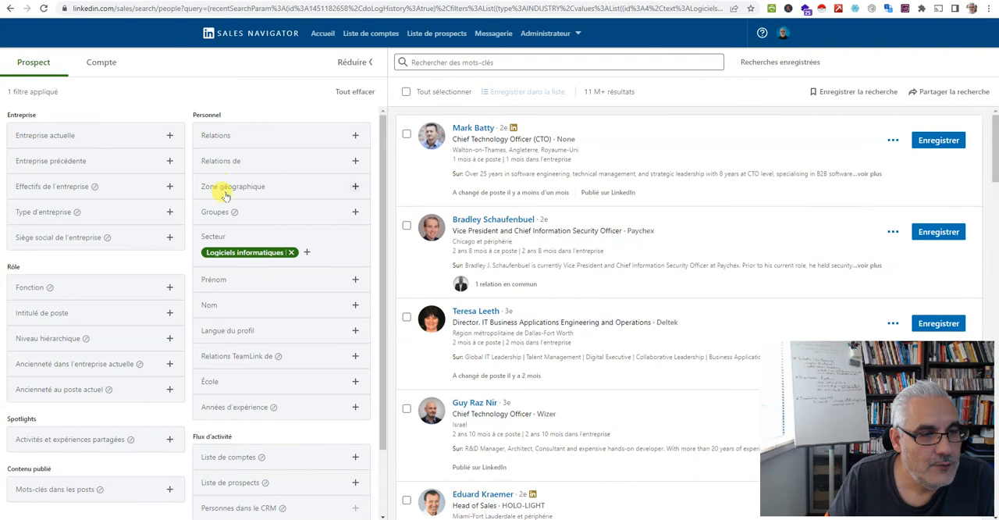
click(225, 191)
text(blo)
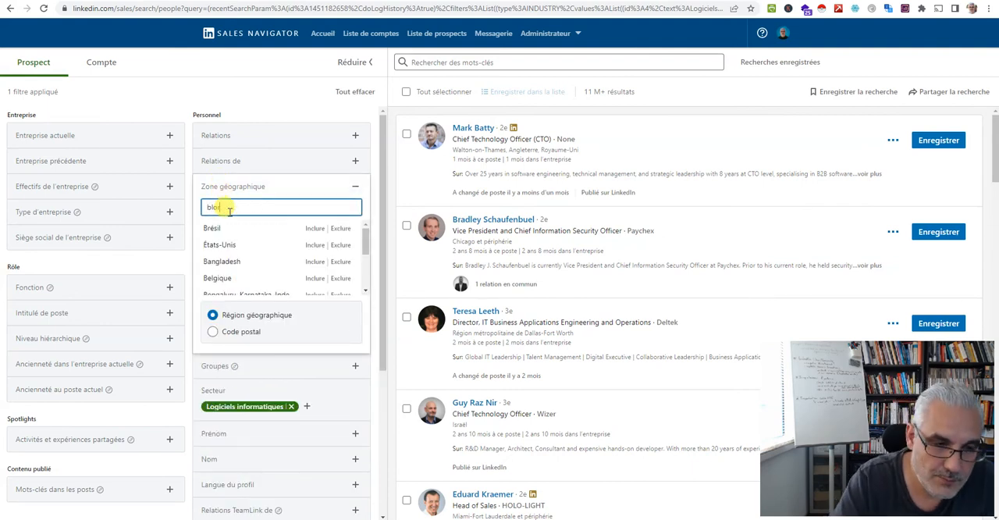
text(r)
key(BackSpace)
key(BackSpace)
key(BackSpace)
text(ordea)
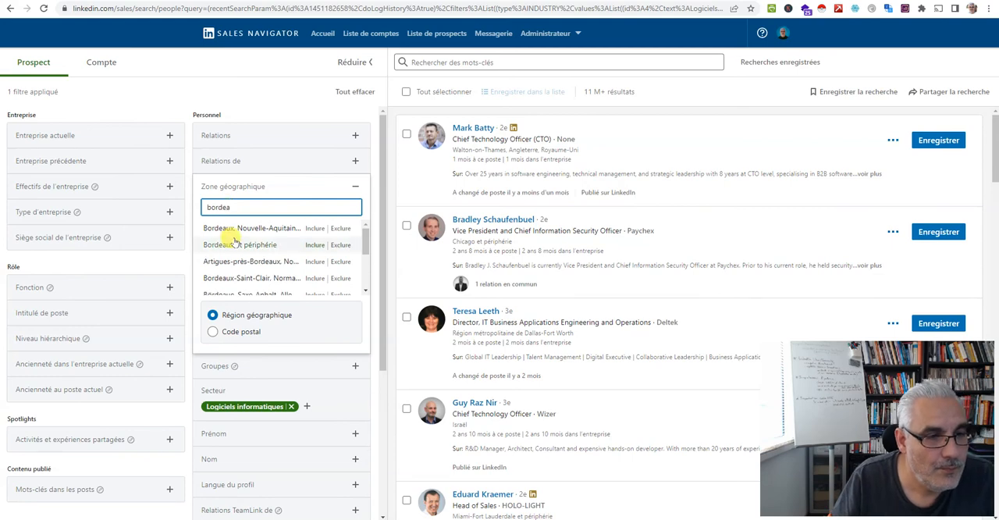
click(233, 243)
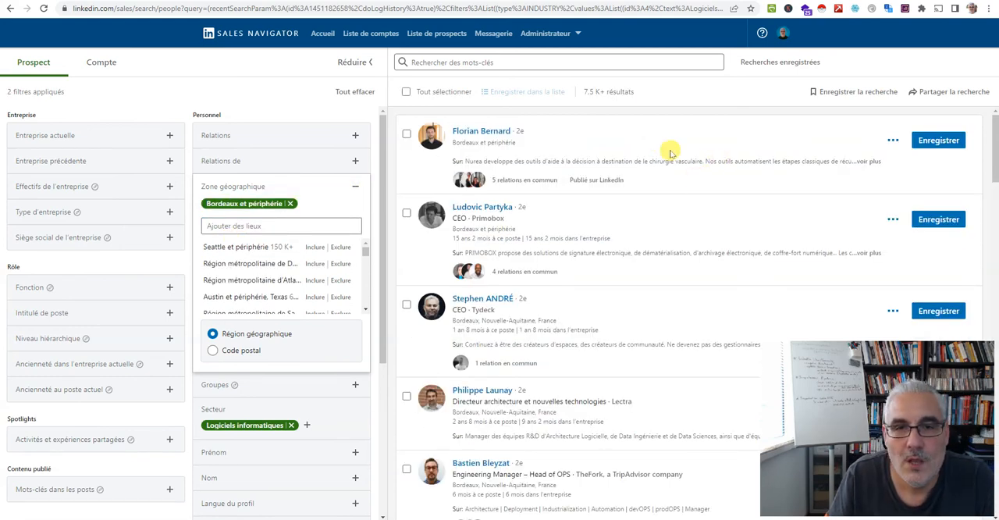
click(74, 194)
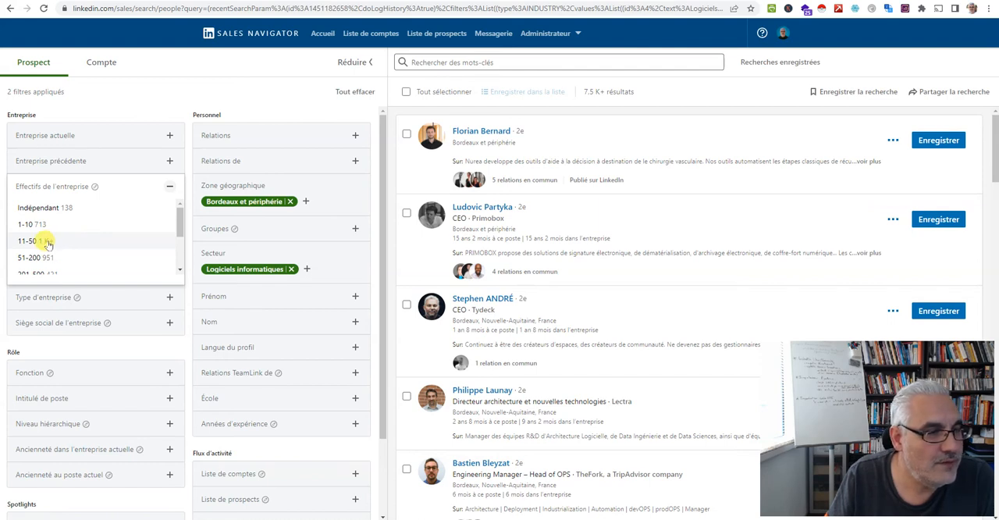
click(31, 225)
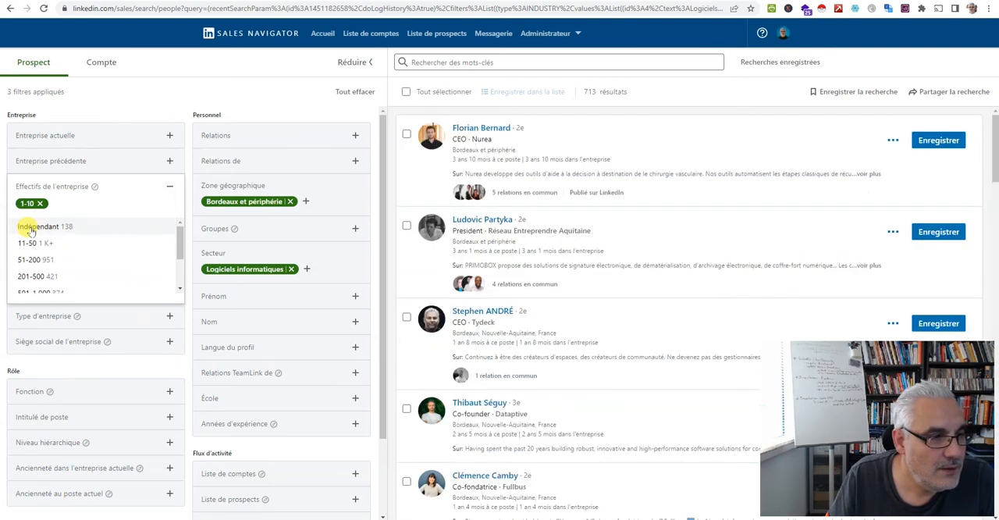
click(31, 228)
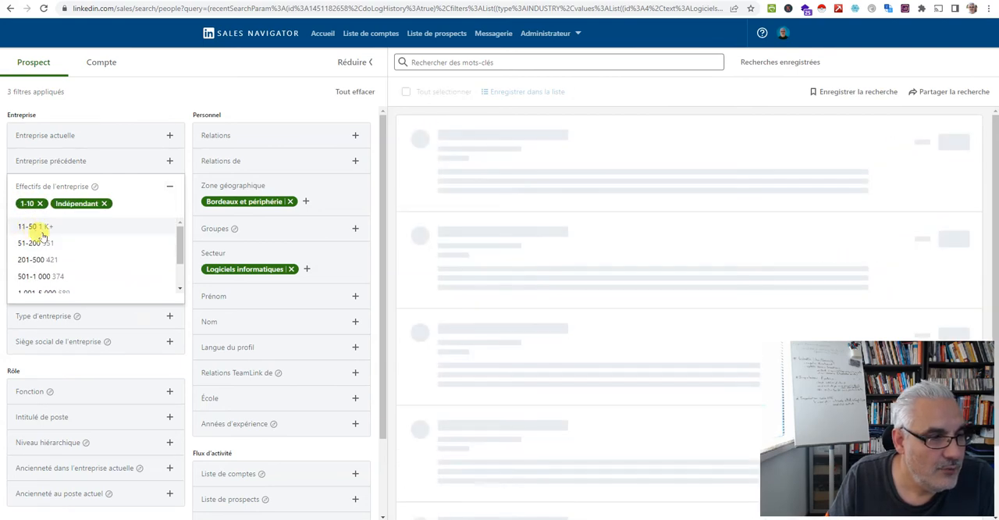
click(94, 204)
click(31, 205)
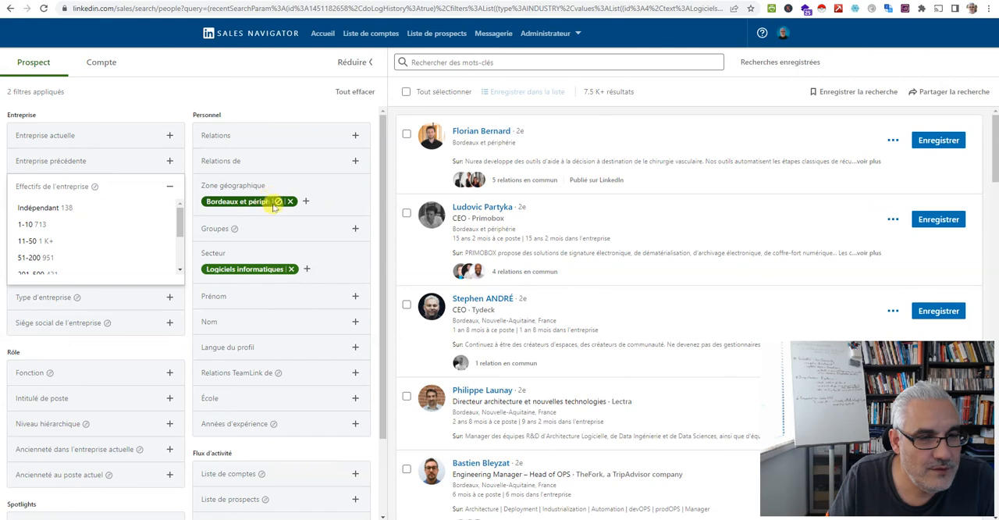
Switch the Bordeaux et périphérie filter to excluded and back to included
mouse_move(280, 202)
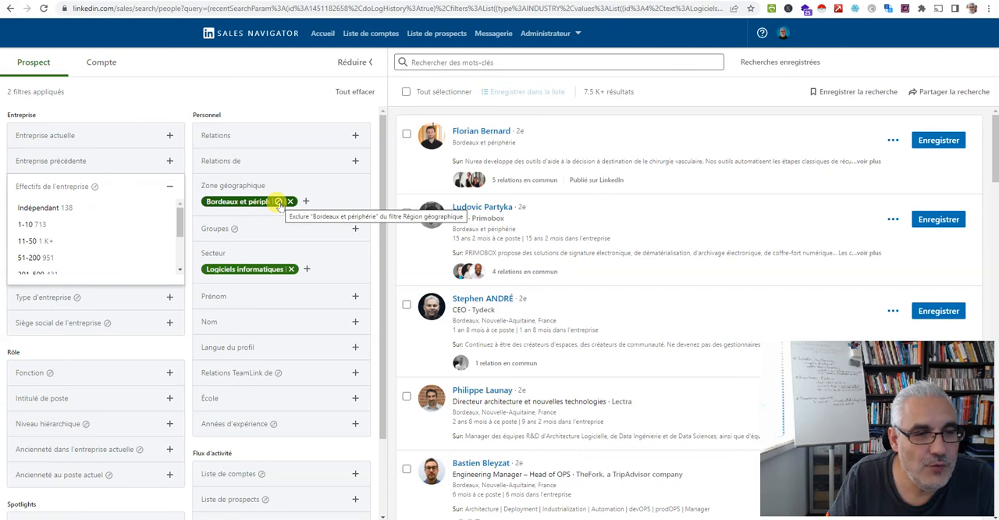
click(278, 203)
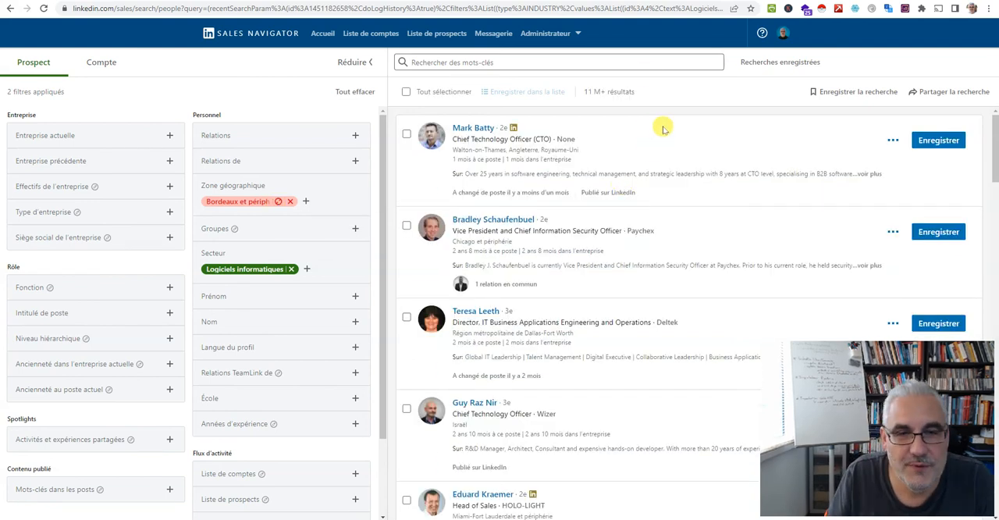
click(277, 201)
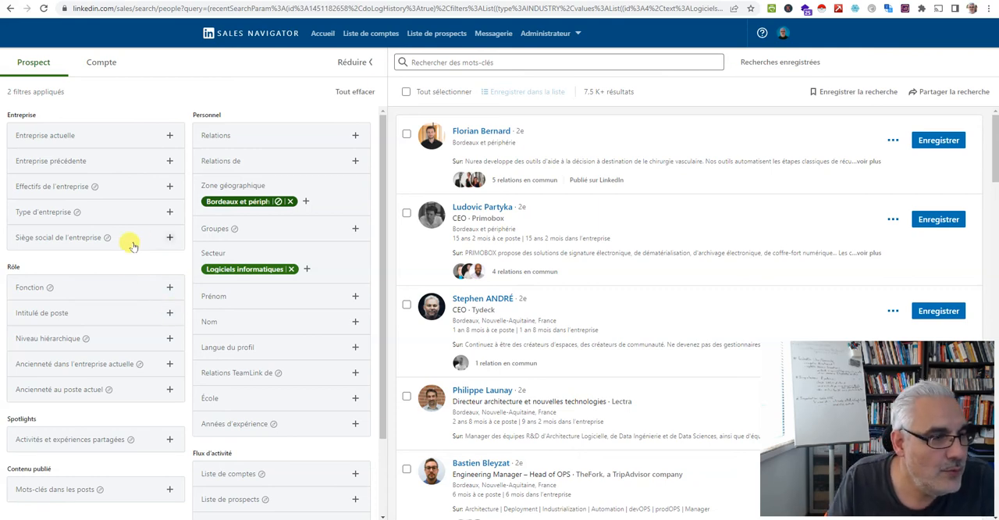
Filter by company headcount with every size range from 11-50 up to + de 10 000
click(78, 186)
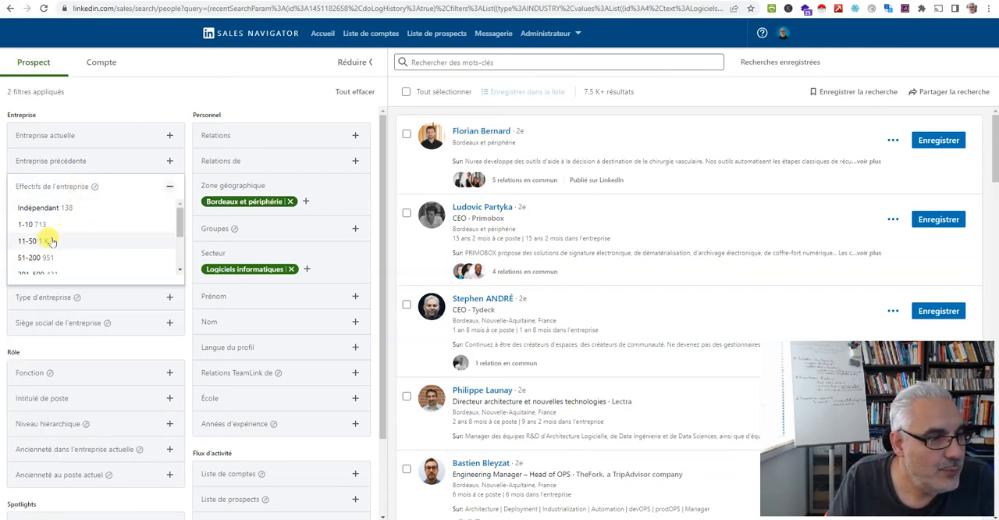
click(46, 239)
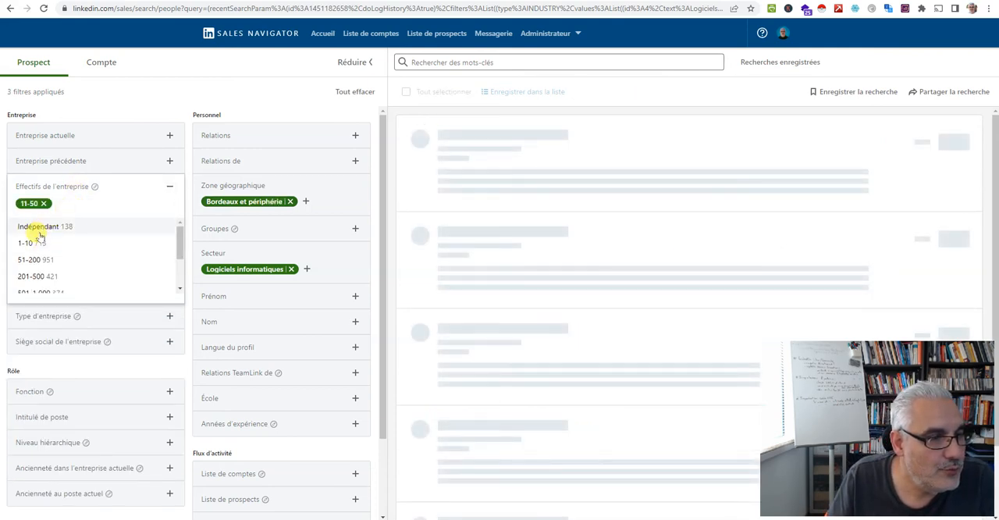
click(35, 262)
click(35, 263)
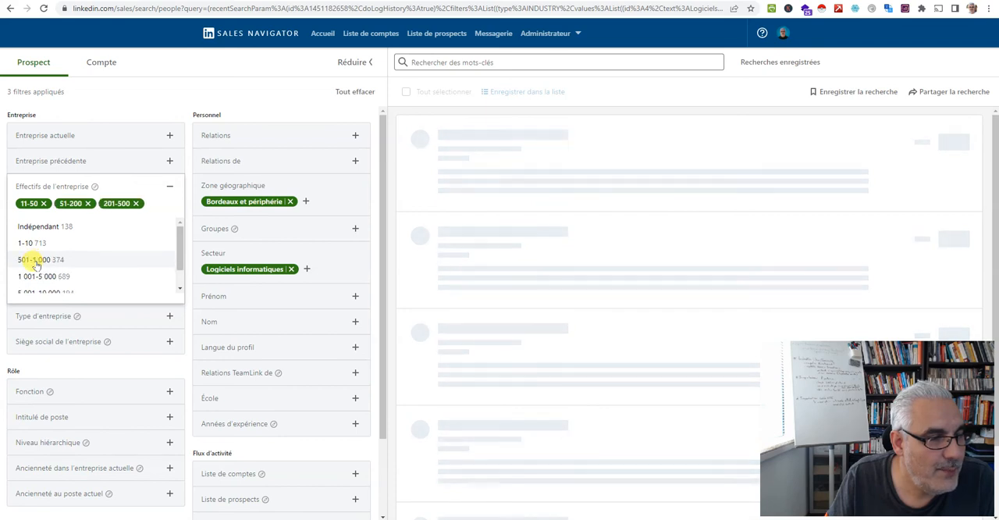
click(35, 261)
click(41, 275)
click(37, 273)
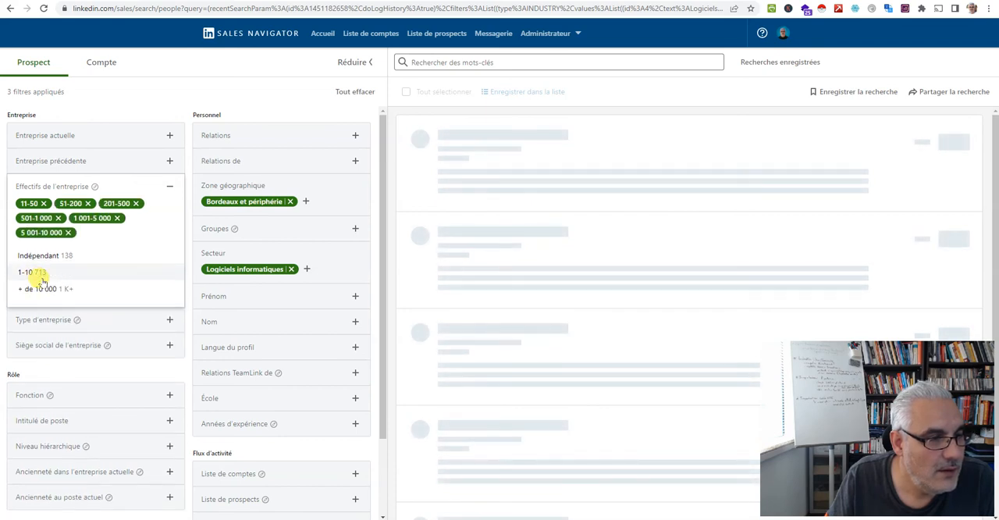
click(45, 288)
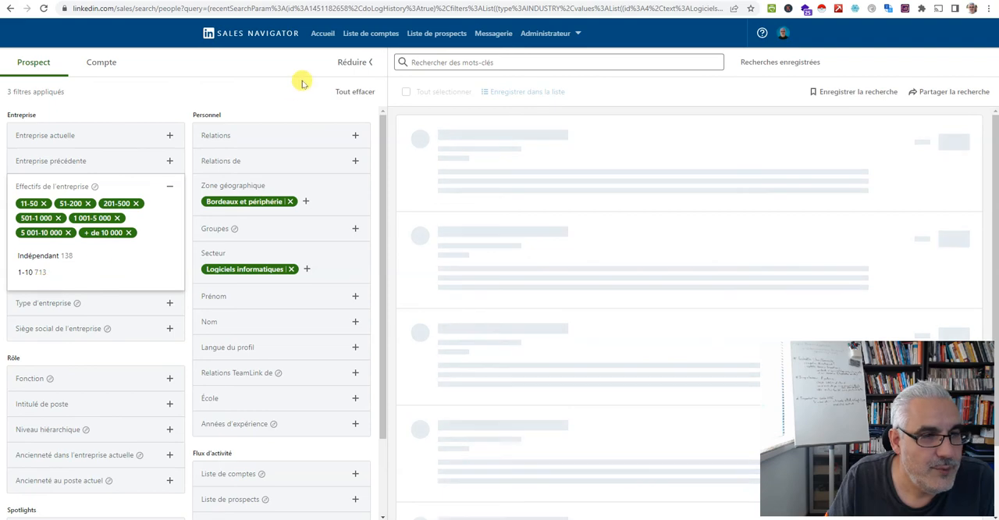
click(273, 65)
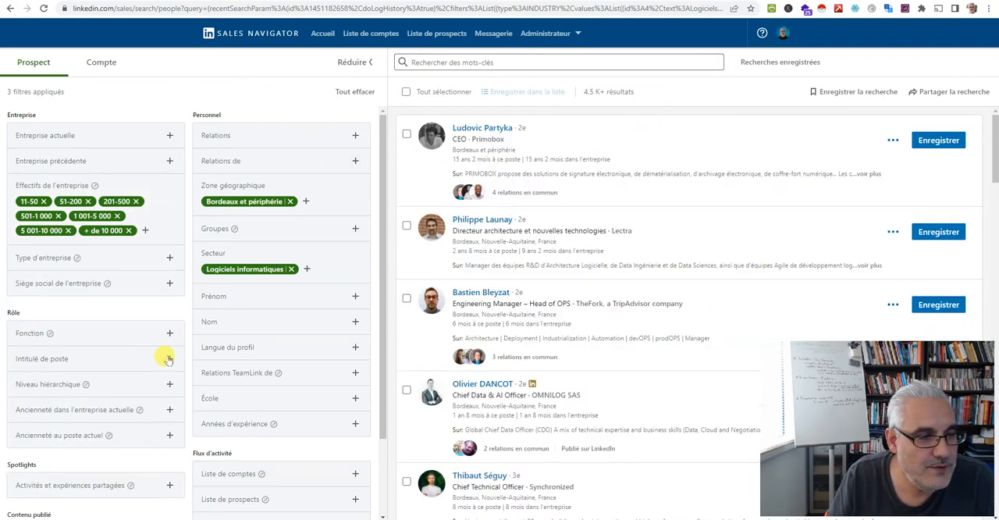
Filter by seniority level to include Directeur, PDG, VP, Propriétaire and Partenaire
click(61, 387)
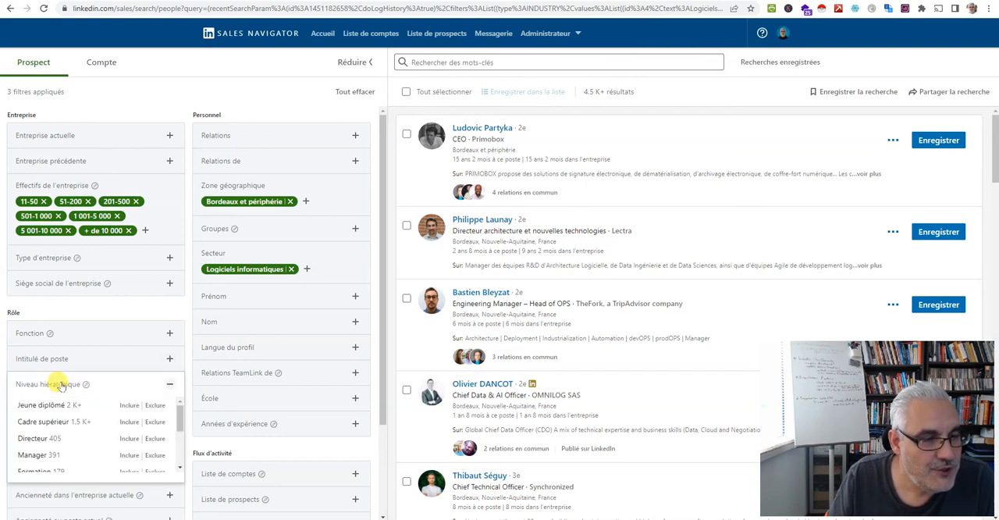
scroll(61, 387, down, 1)
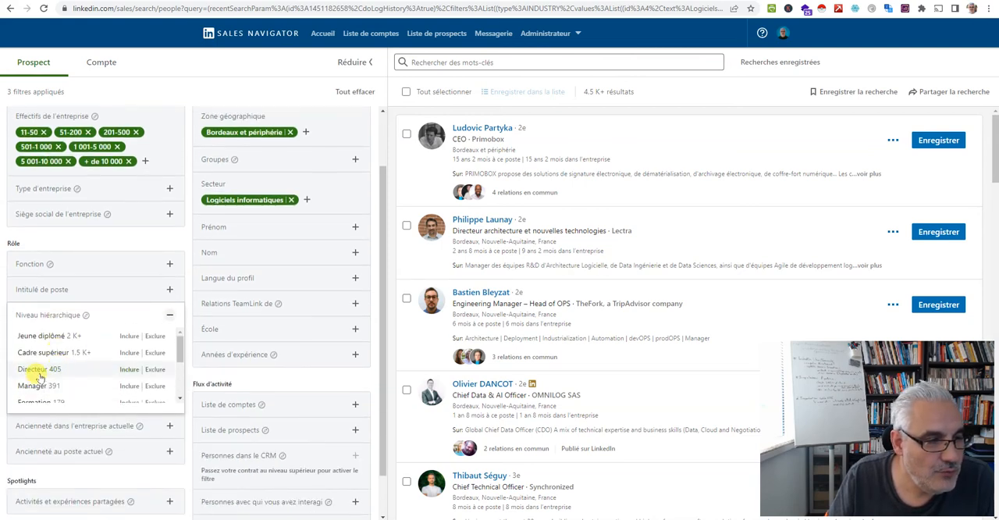
click(41, 375)
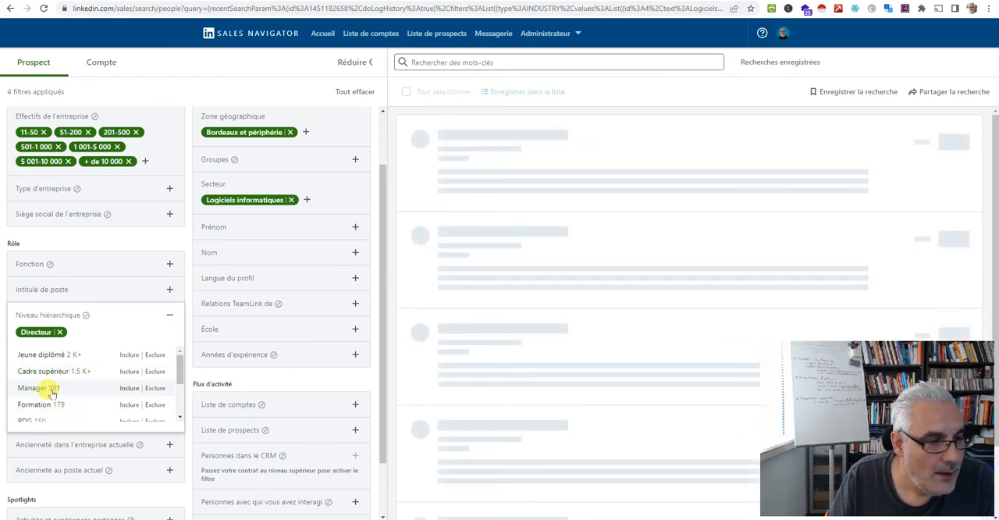
scroll(48, 396, down, 1)
click(38, 388)
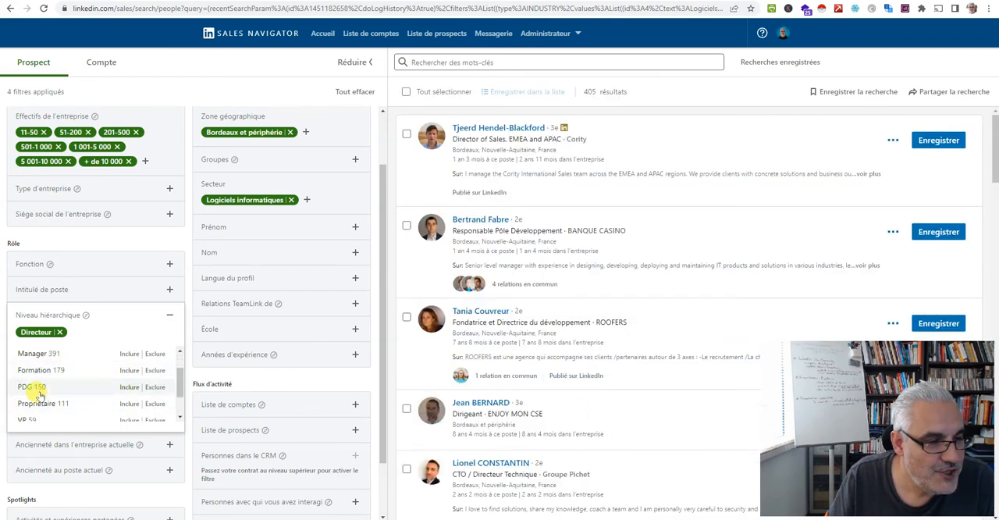
scroll(62, 407, down, 1)
click(22, 381)
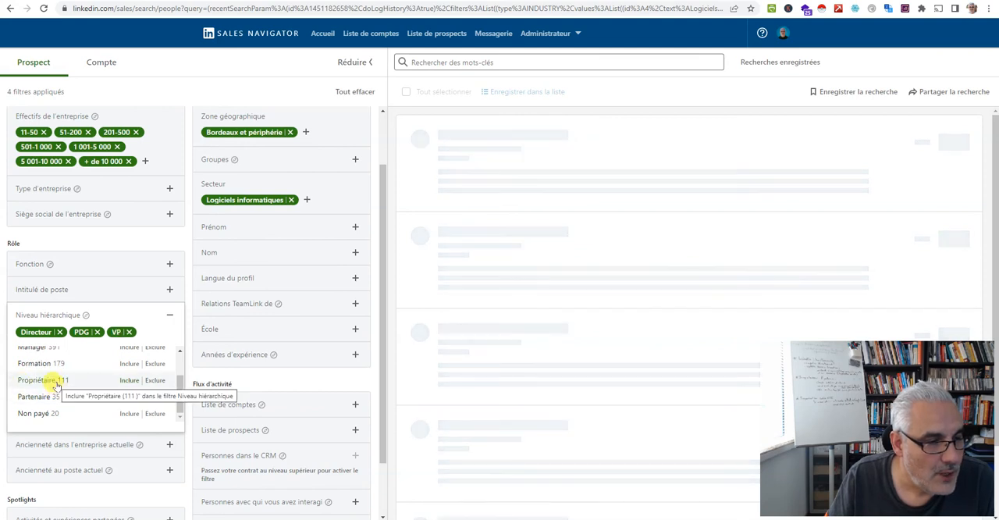
click(51, 381)
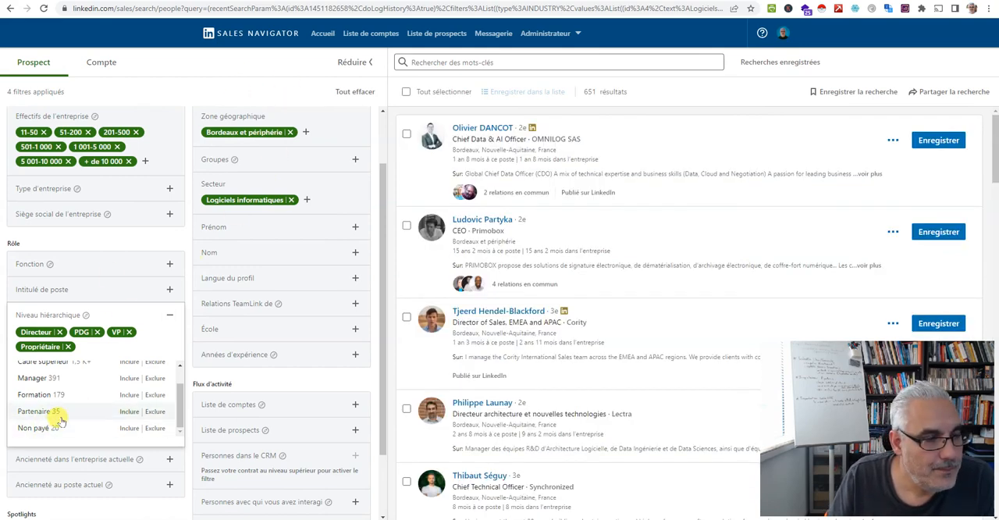
scroll(37, 380, down, 1)
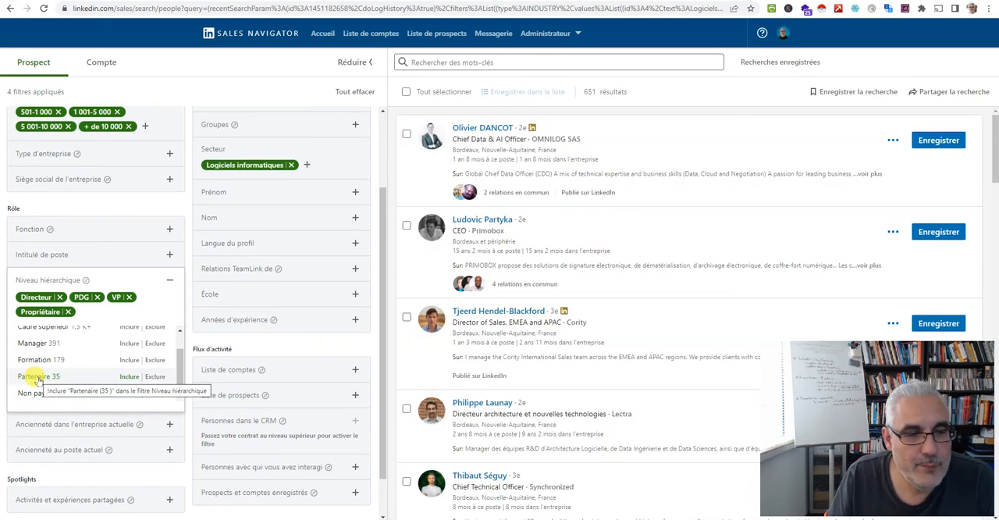
click(38, 378)
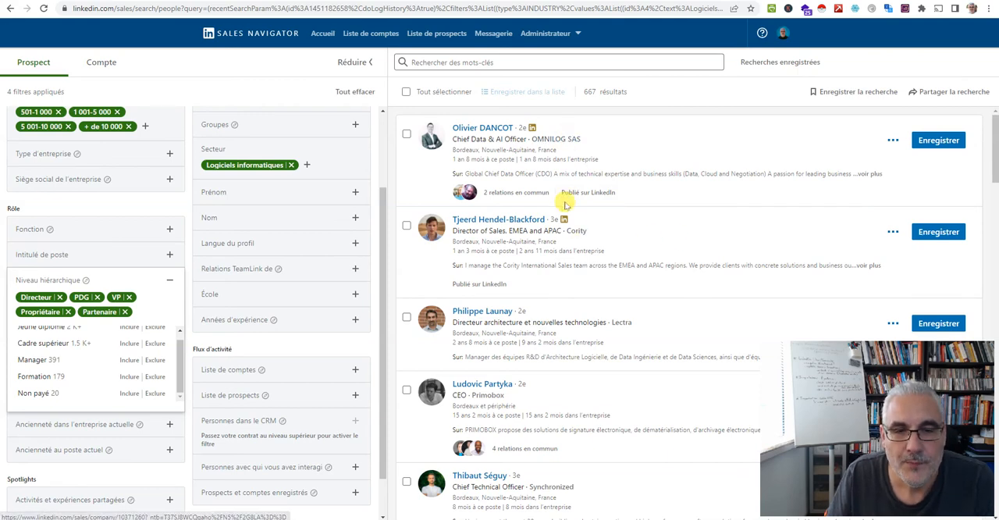
Look through the filtered prospects and view the additional actions available for the first one
scroll(634, 404, down, 1)
scroll(632, 402, down, 2)
scroll(647, 380, up, 3)
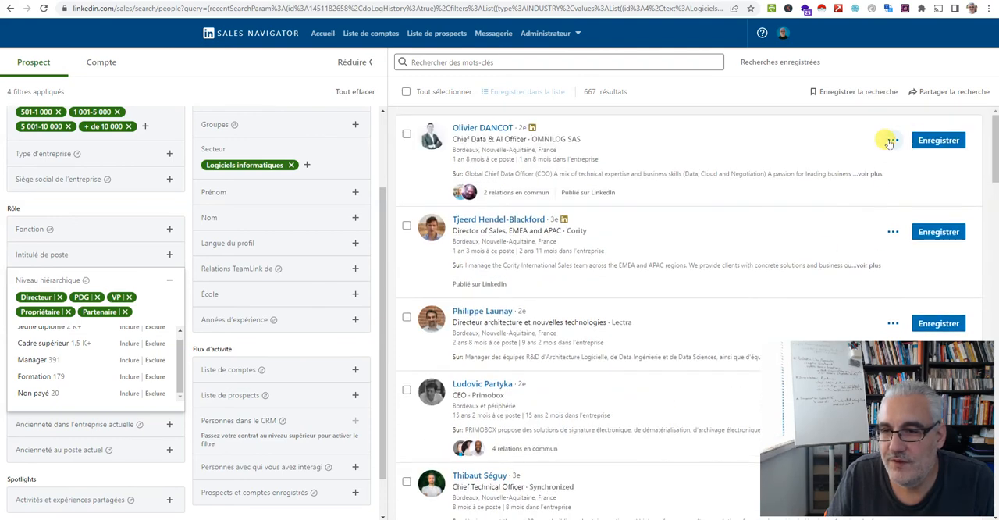
click(892, 140)
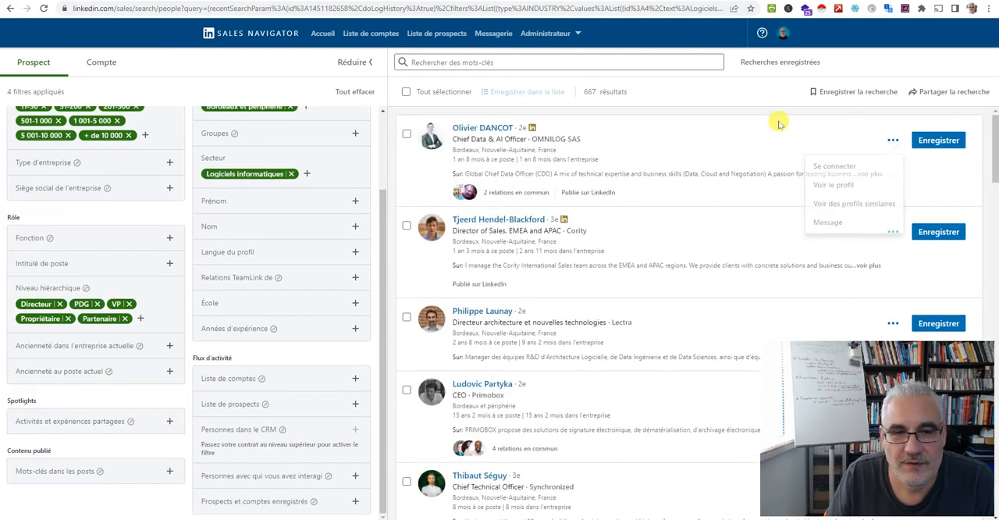
mouse_move(555, 145)
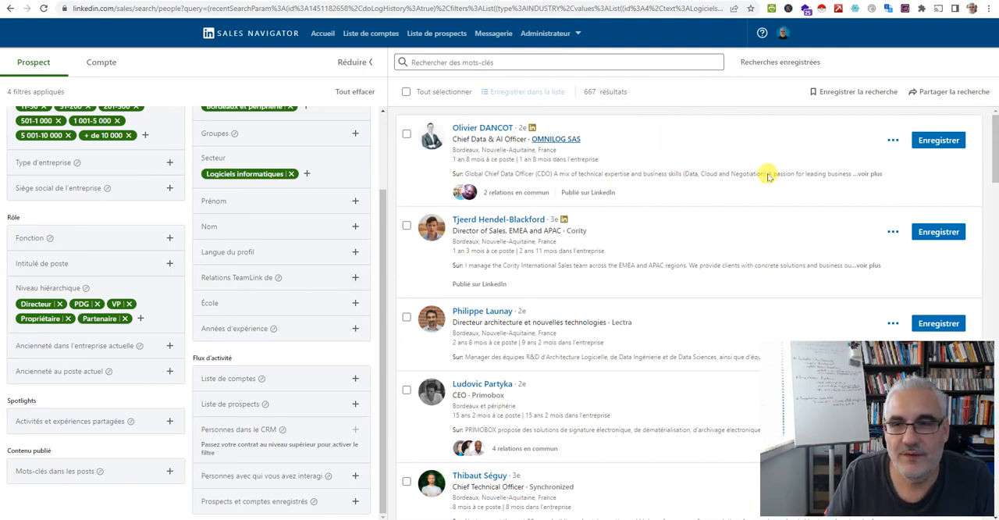
Save the current prospect search under the name "Bordeaux Informatique décideurs effectif >10"
click(855, 93)
triple_click(471, 303)
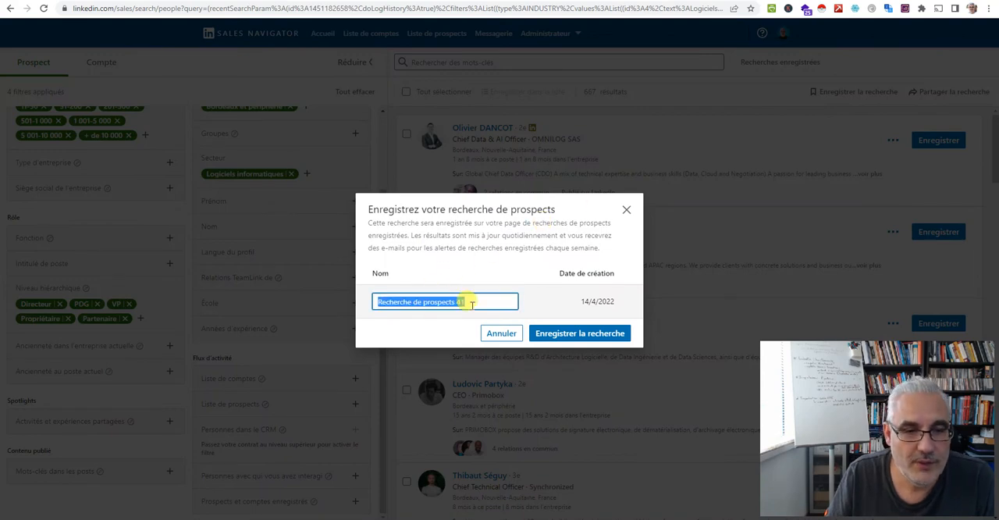
text(B)
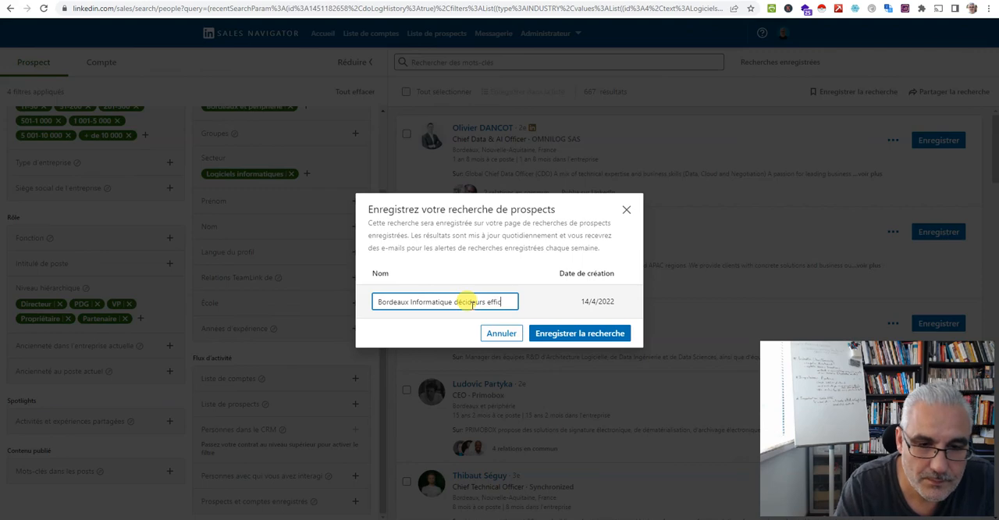
text(>)
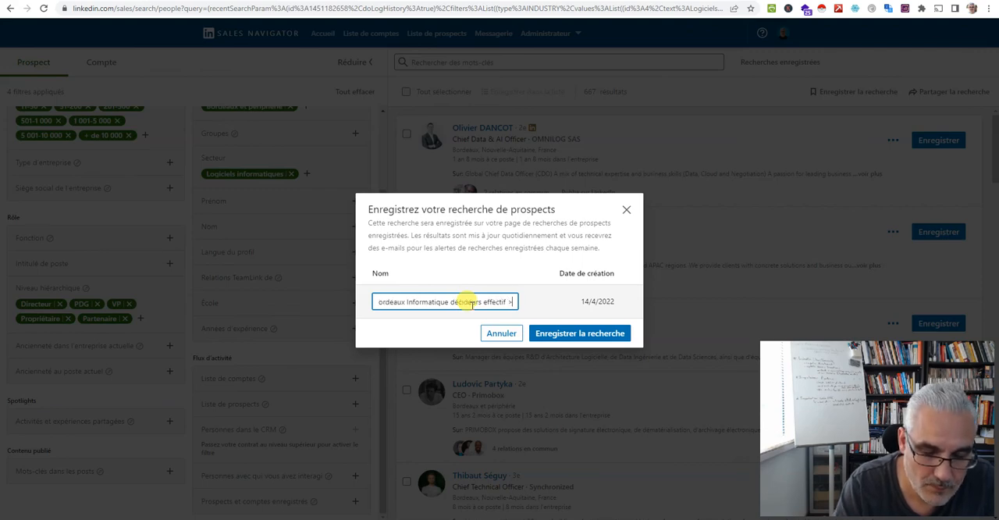
text(10)
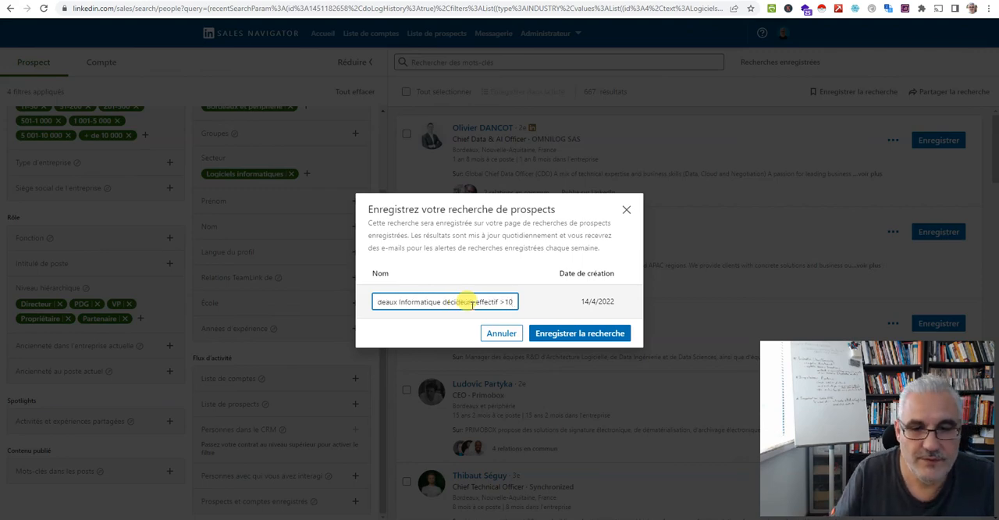
click(544, 332)
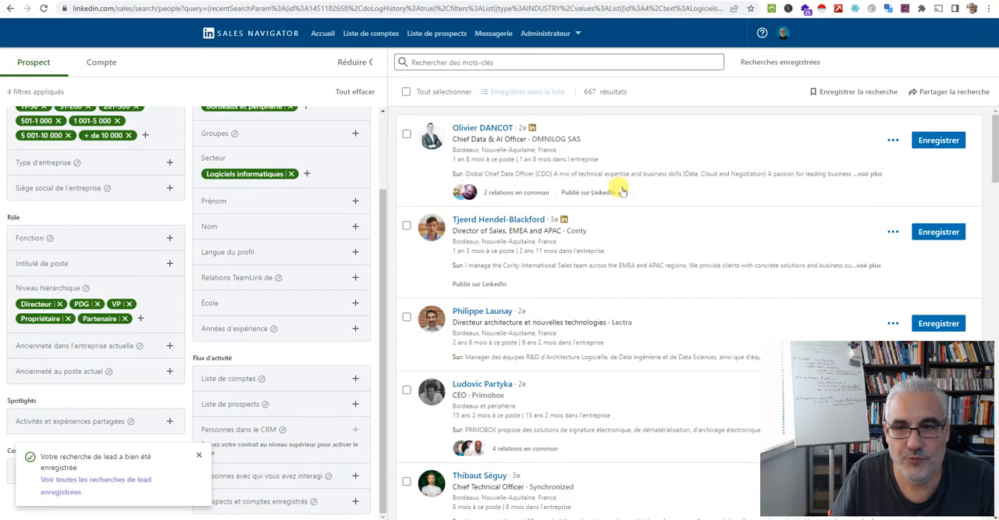
Open the saved searches and look through the list of saved prospect searches and their new results
click(765, 65)
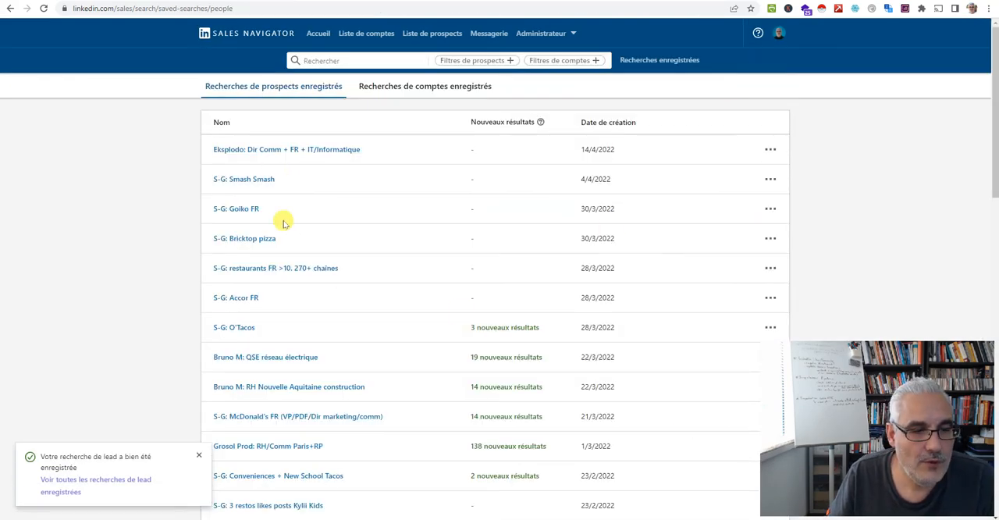
scroll(284, 222, down, 8)
scroll(400, 303, up, 4)
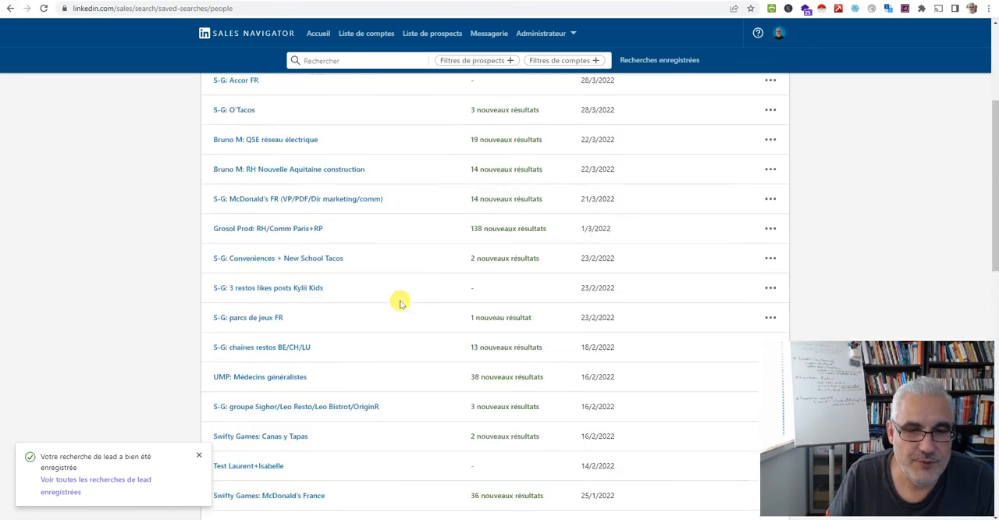
scroll(400, 303, up, 3)
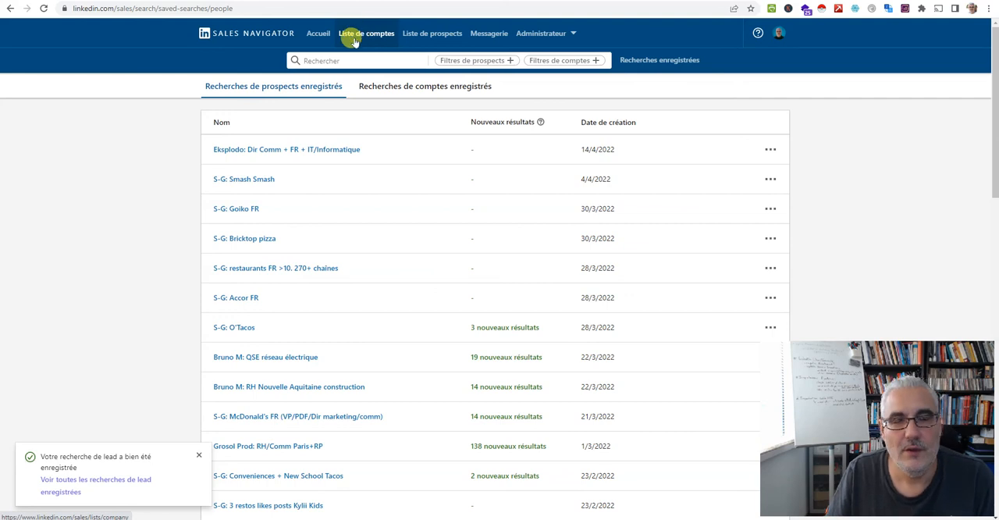
View the available account filters, then return to the home page and view the full set of prospect filters, dismissing the save notification
click(551, 60)
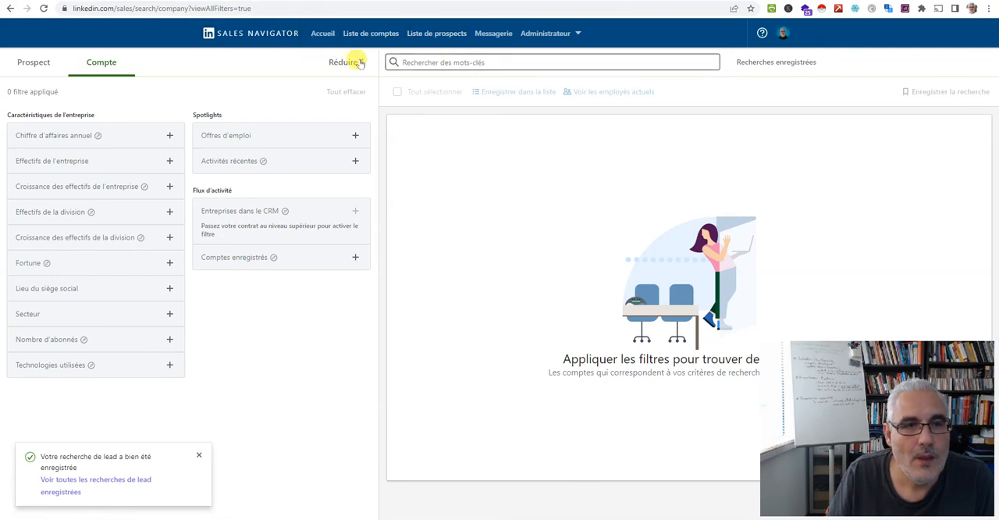
click(322, 33)
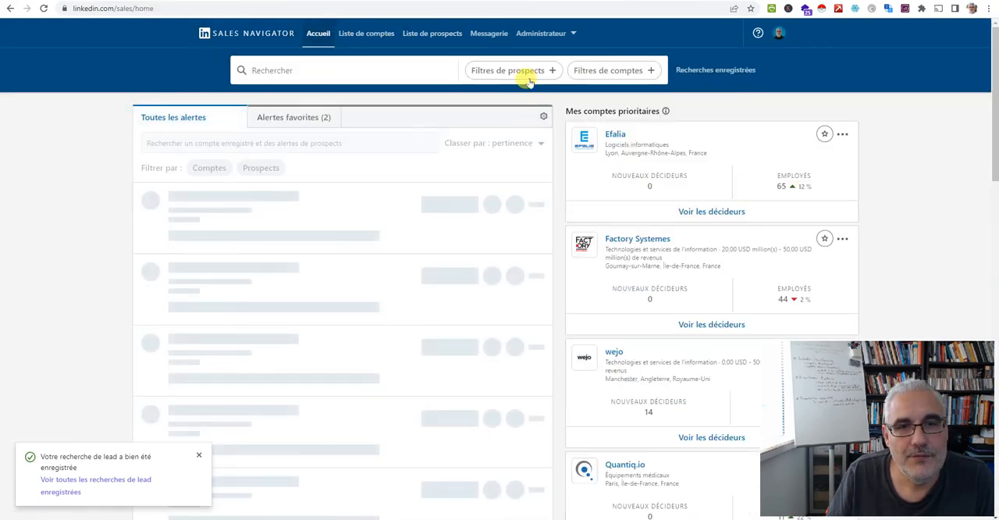
click(519, 69)
scroll(245, 249, down, 2)
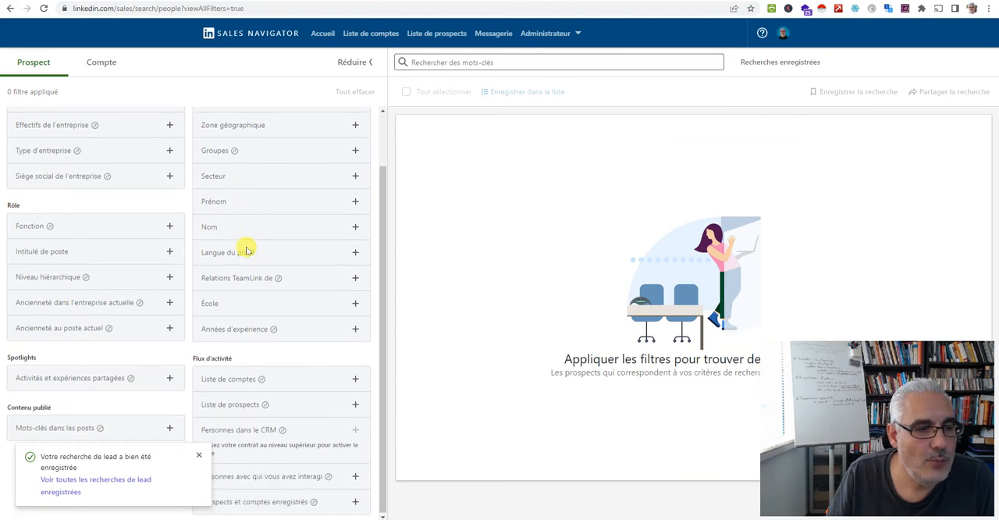
click(198, 455)
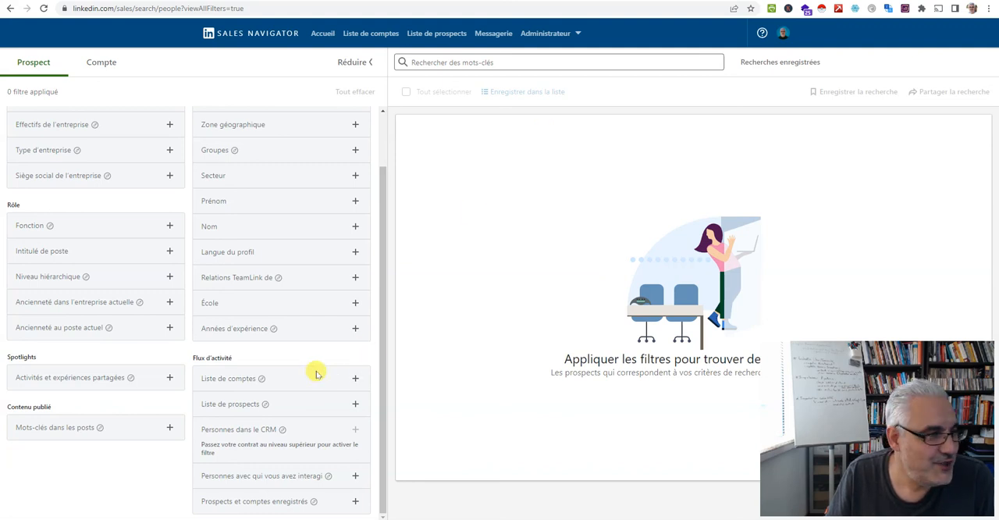
Switch to the "Prospecter avec LinkedIn Sales Navigator" mind map, collapse the Fonctionnalités branch and expand the Bonus branch
key(alt+Tab)
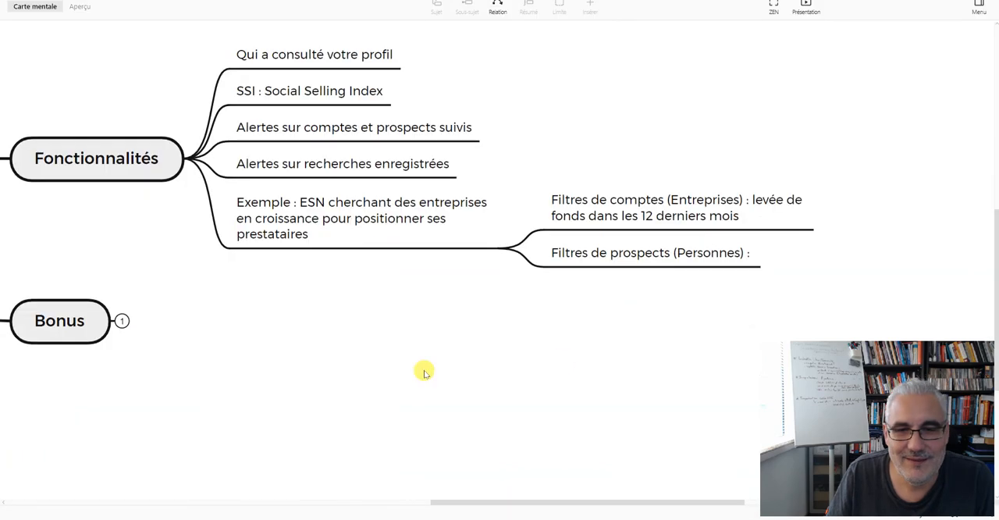
drag(273, 339, 537, 402)
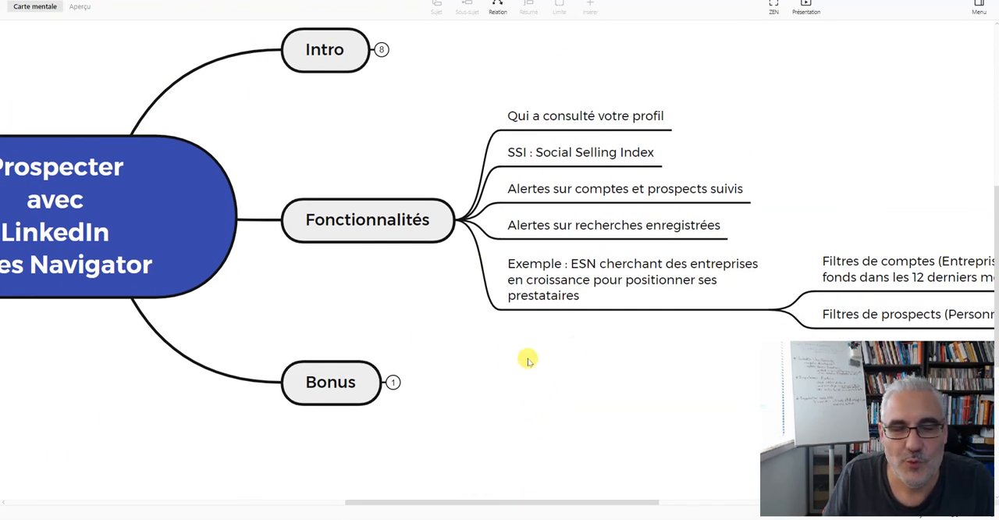
click(463, 221)
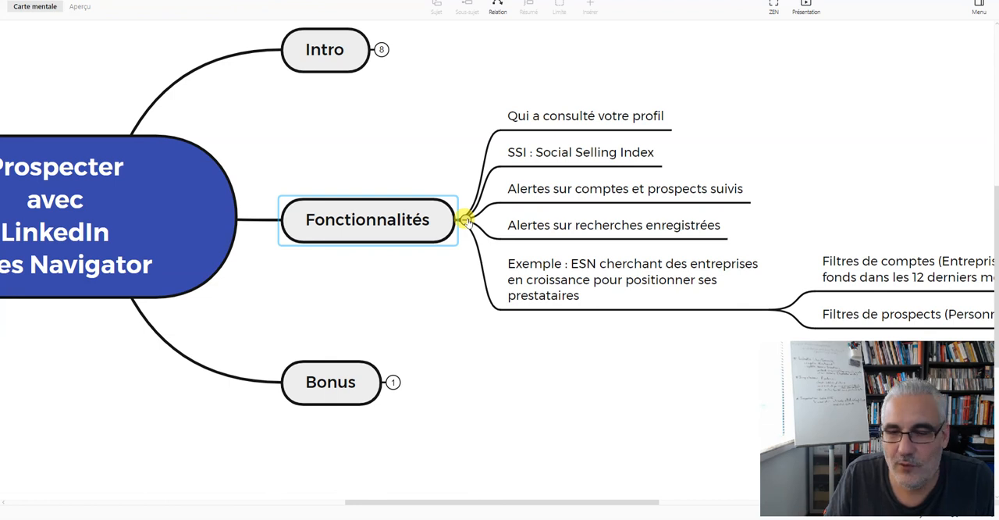
click(464, 221)
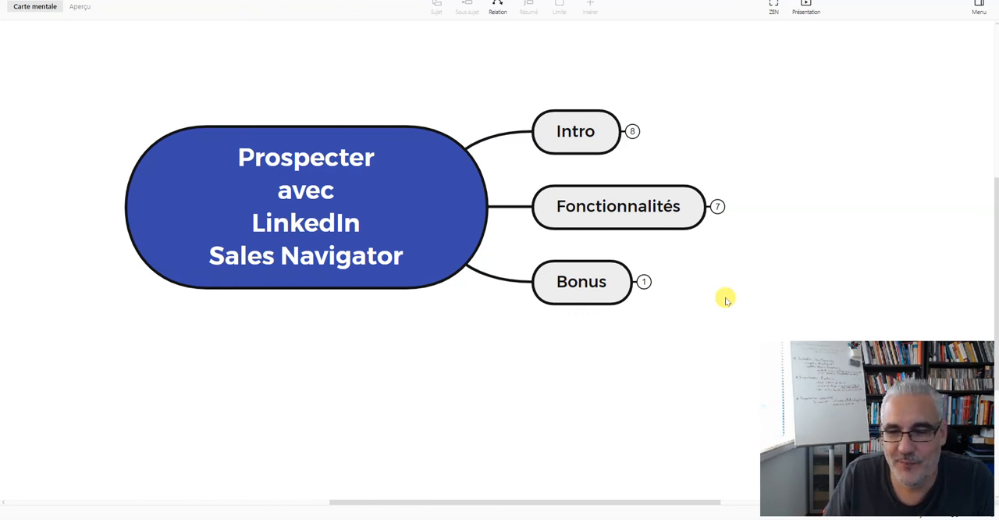
click(592, 290)
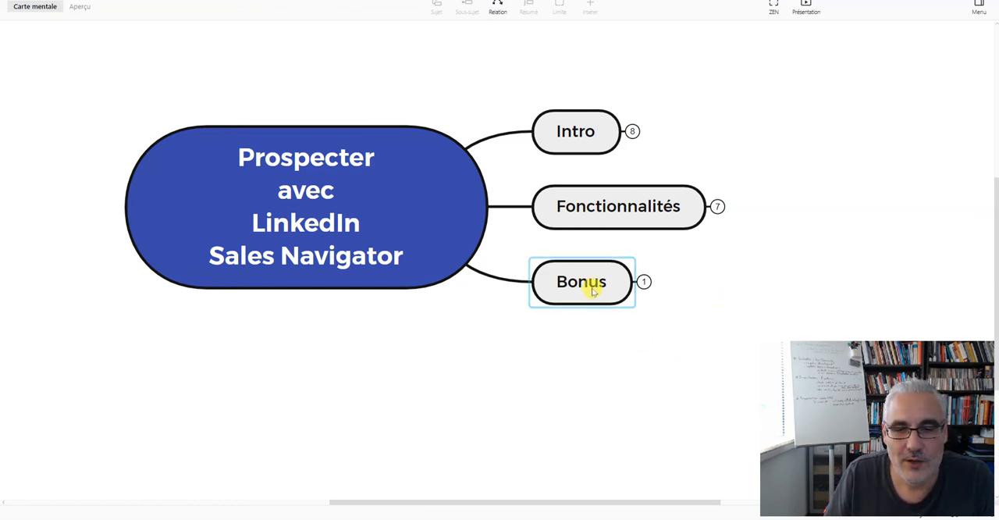
click(643, 282)
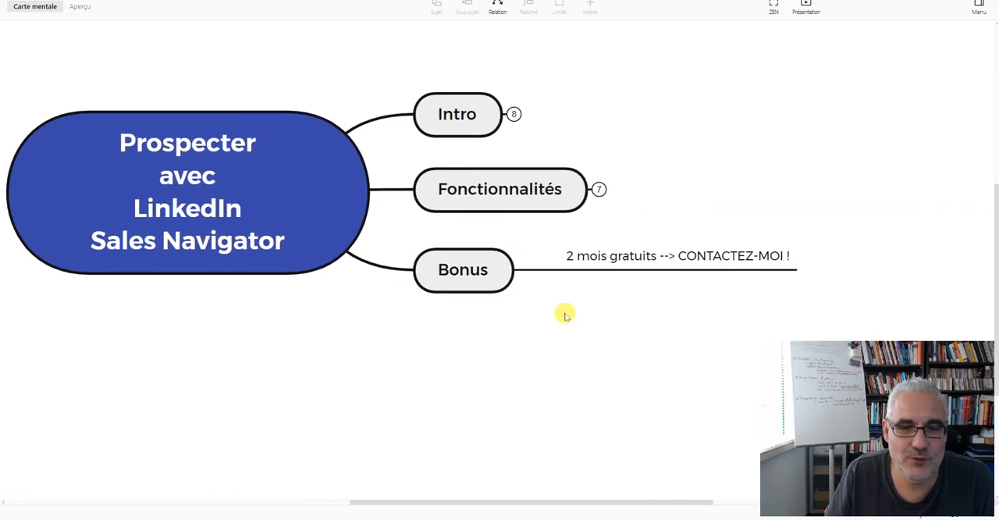